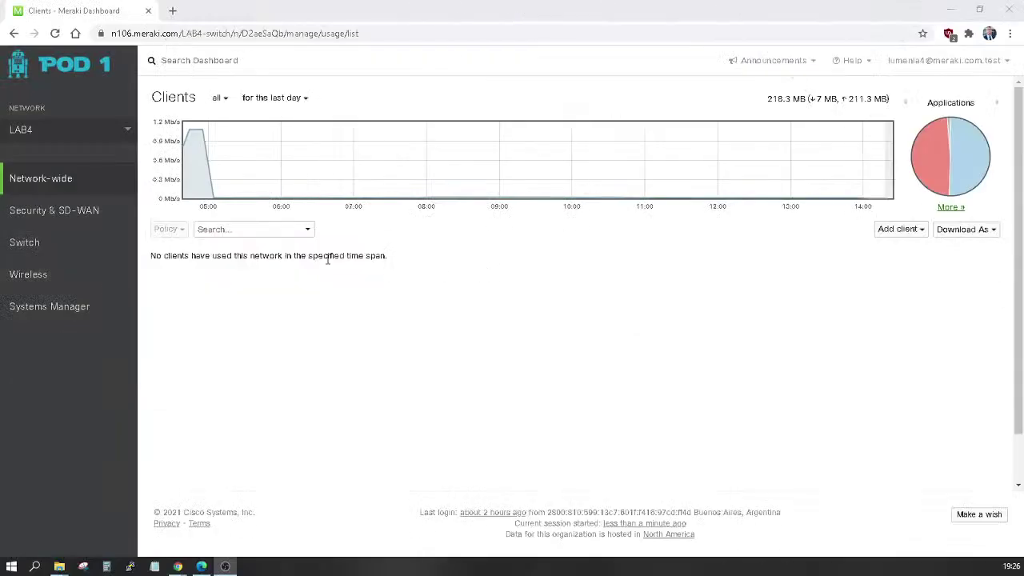
Step: Open the LAB4 network's client list, and from there the organization overview of all networks
mouse_move(71, 171)
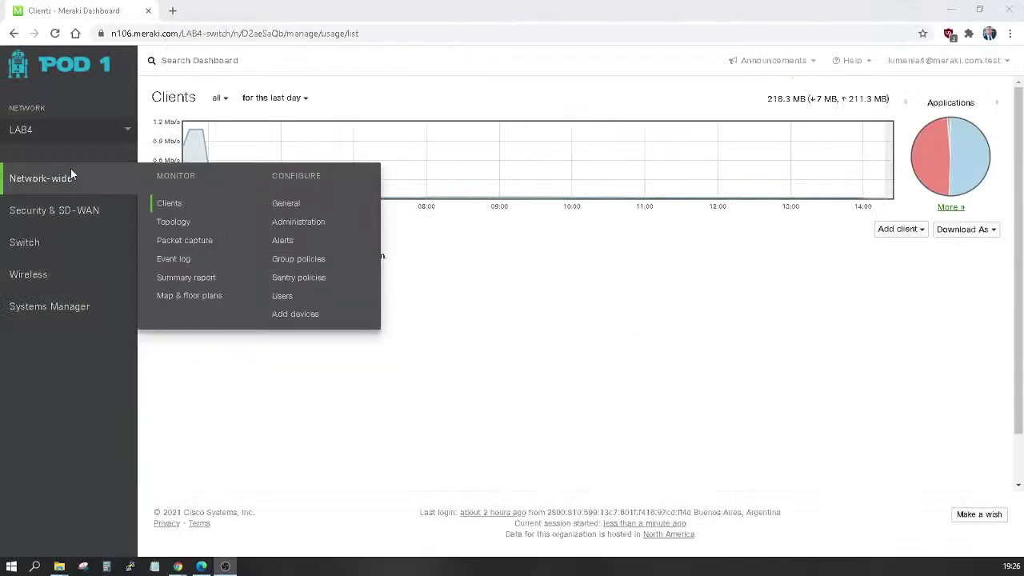
left_click(170, 204)
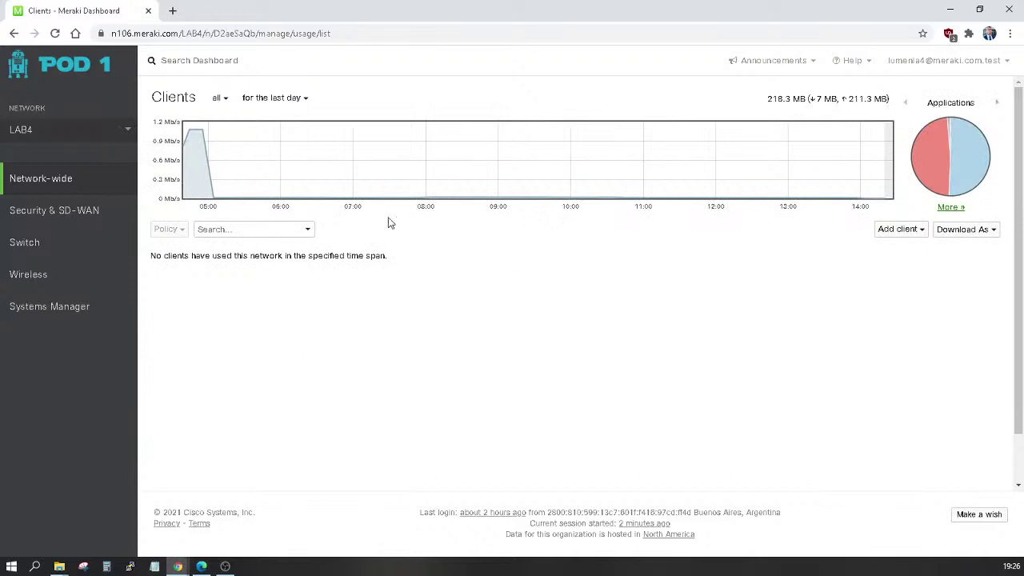
mouse_move(85, 186)
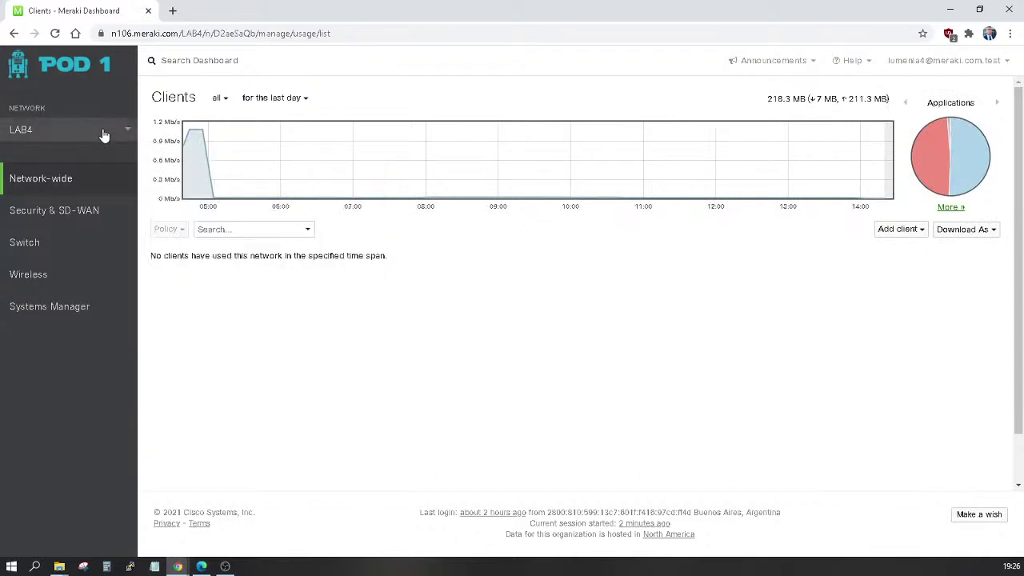
left_click(104, 133)
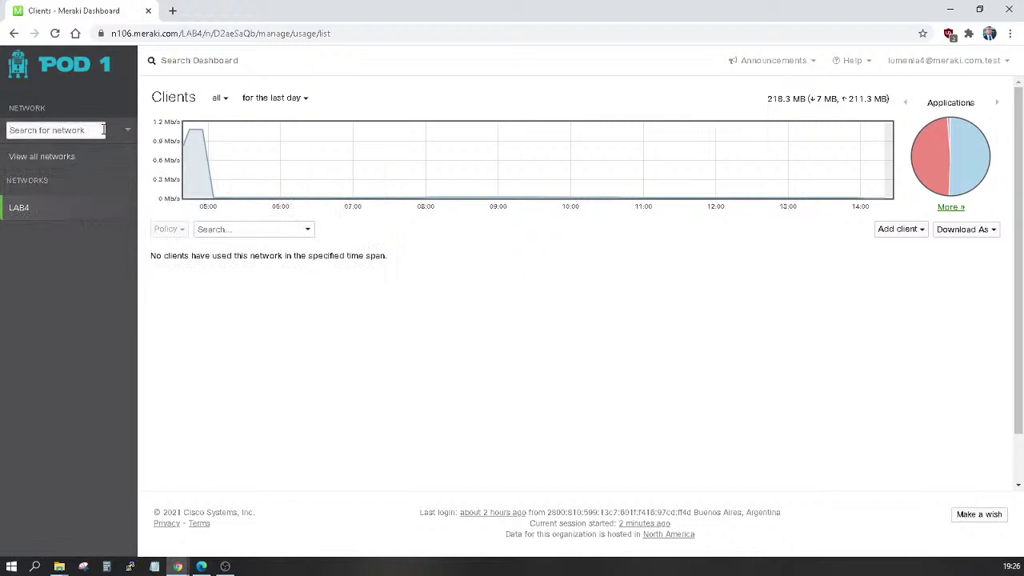
left_click(68, 156)
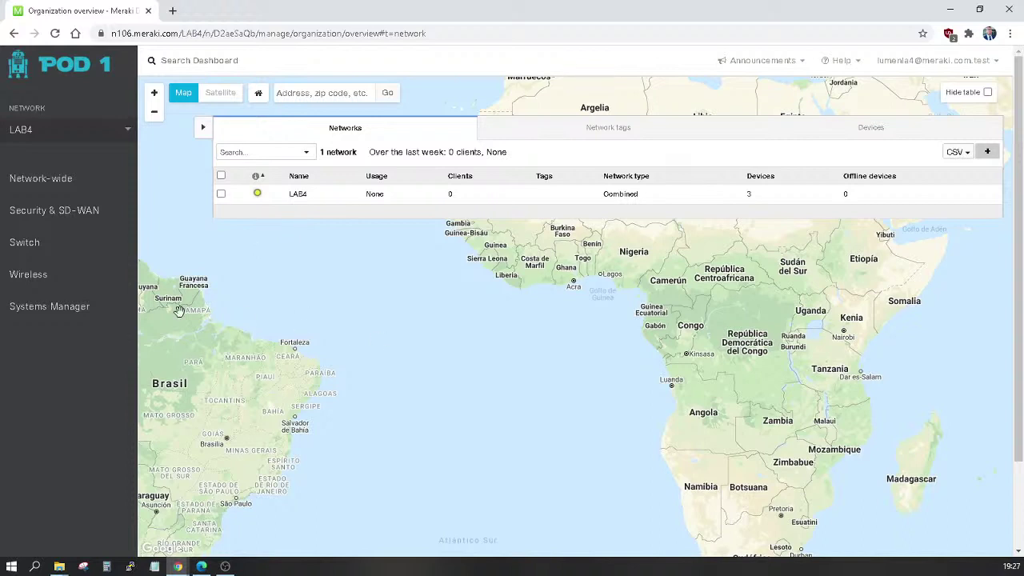
left_click(23, 210)
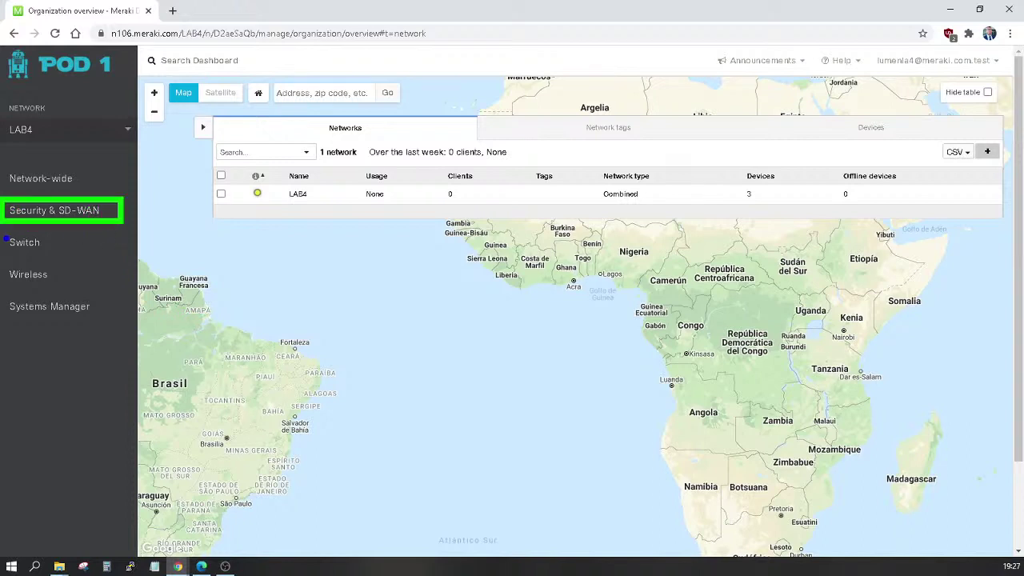
left_click(16, 241)
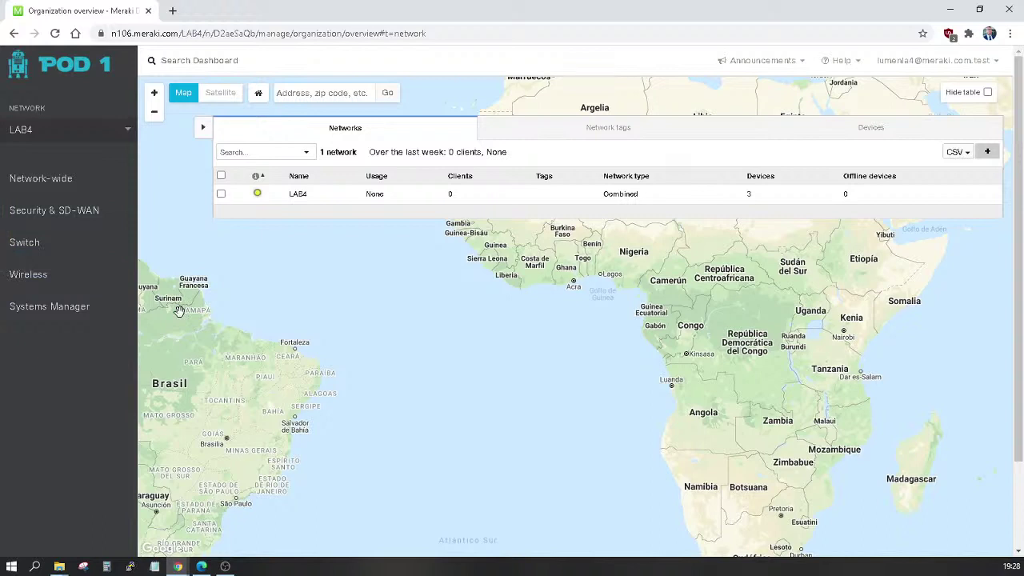
Step: Examine the devices in LAB4's link-layer topology and show the available help resources
mouse_move(63, 180)
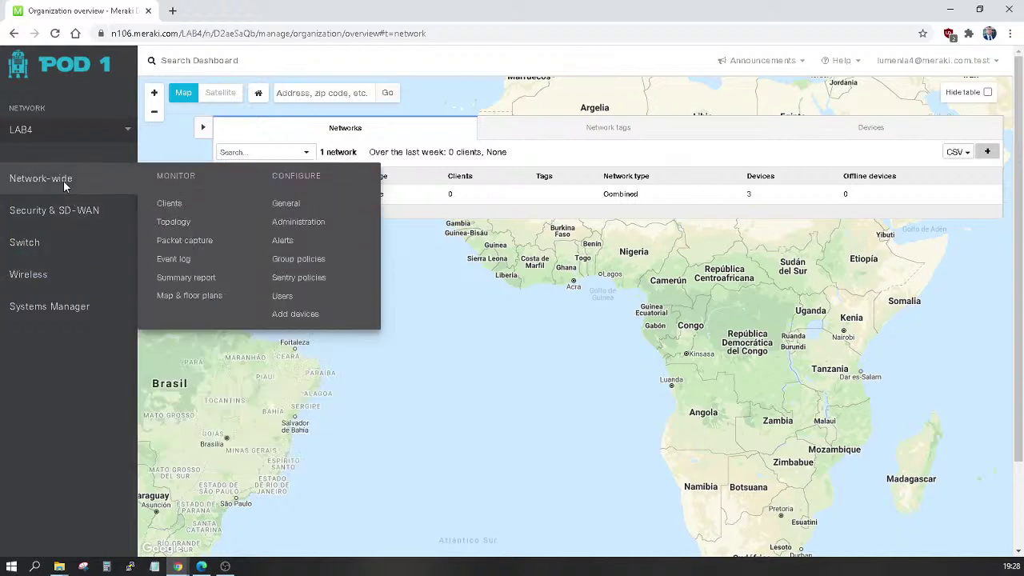
left_click(178, 228)
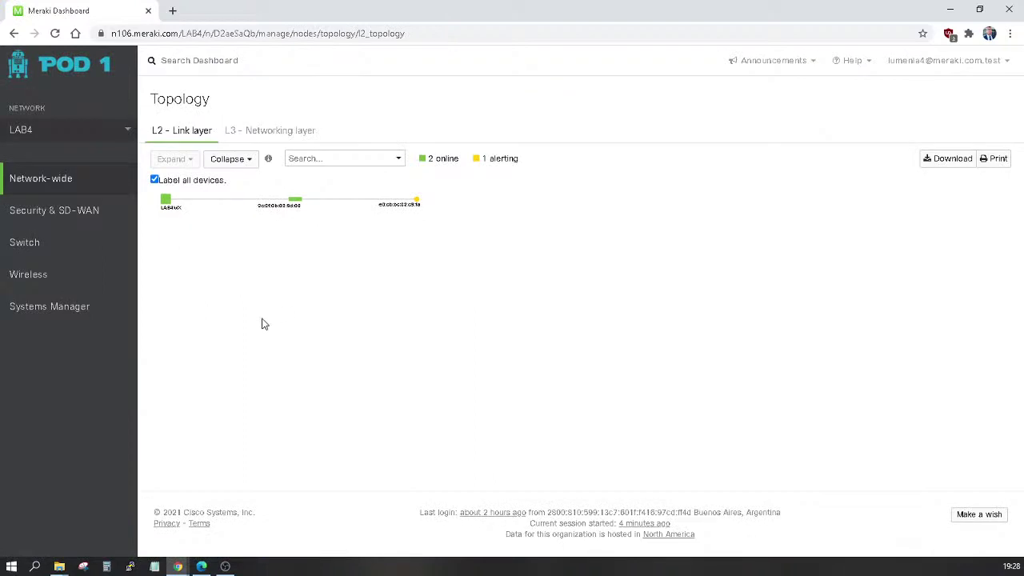
mouse_move(171, 208)
mouse_move(296, 205)
mouse_move(417, 203)
mouse_move(415, 201)
left_click(852, 62)
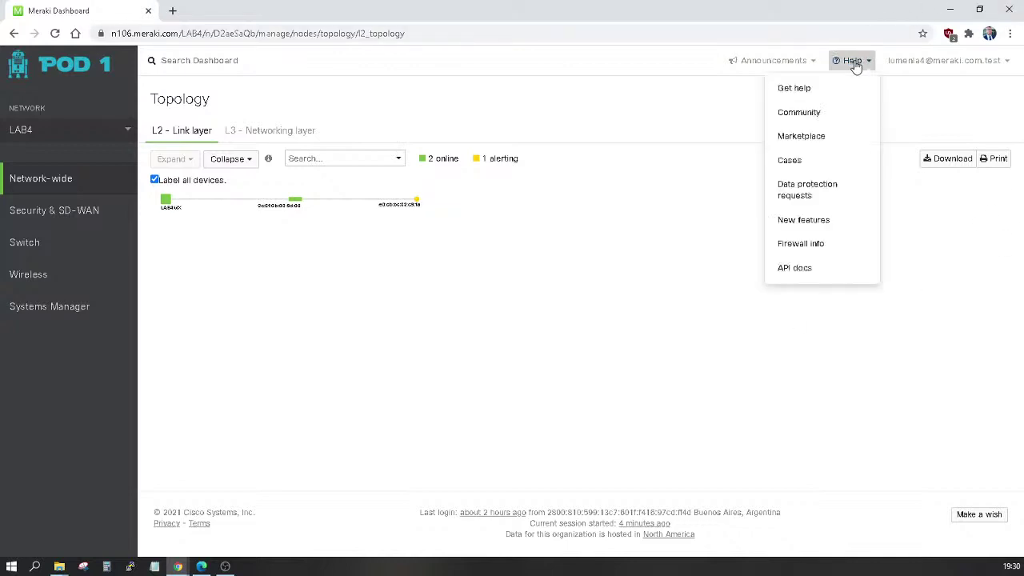
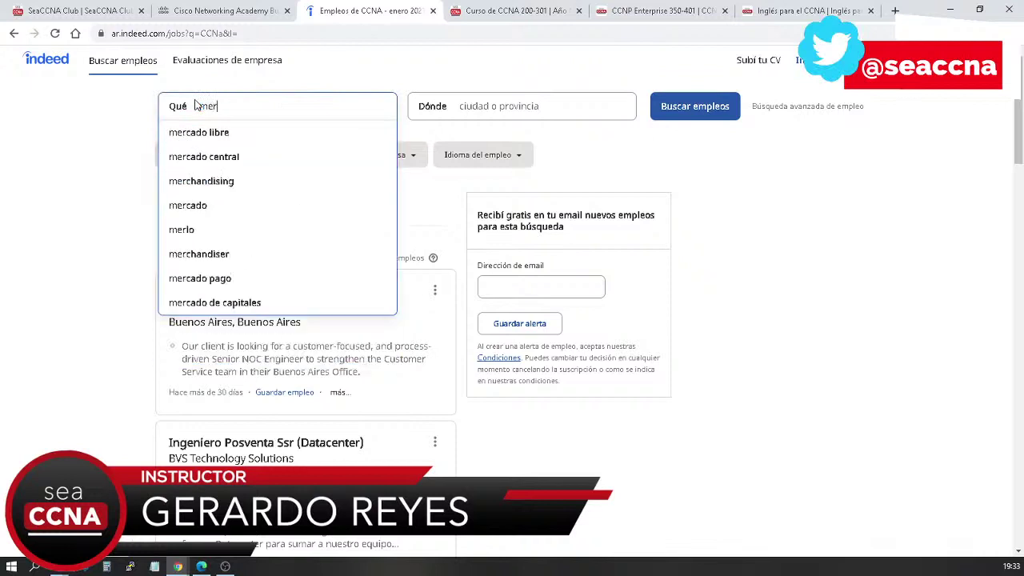
Step: Search the Indeed job listings for "meraki" and look through the offers found
key("Return")
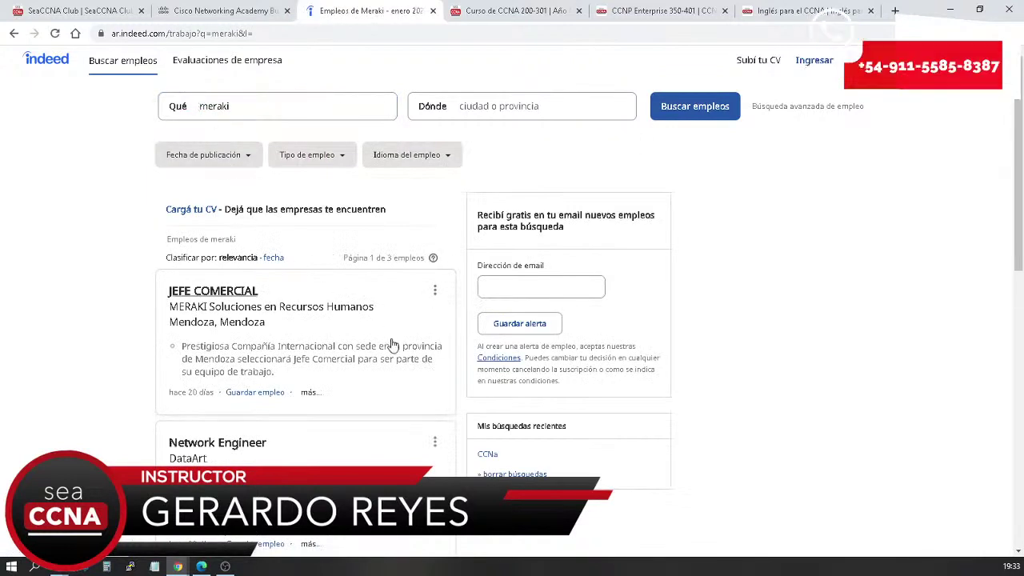
left_click_drag(240, 111, 191, 103)
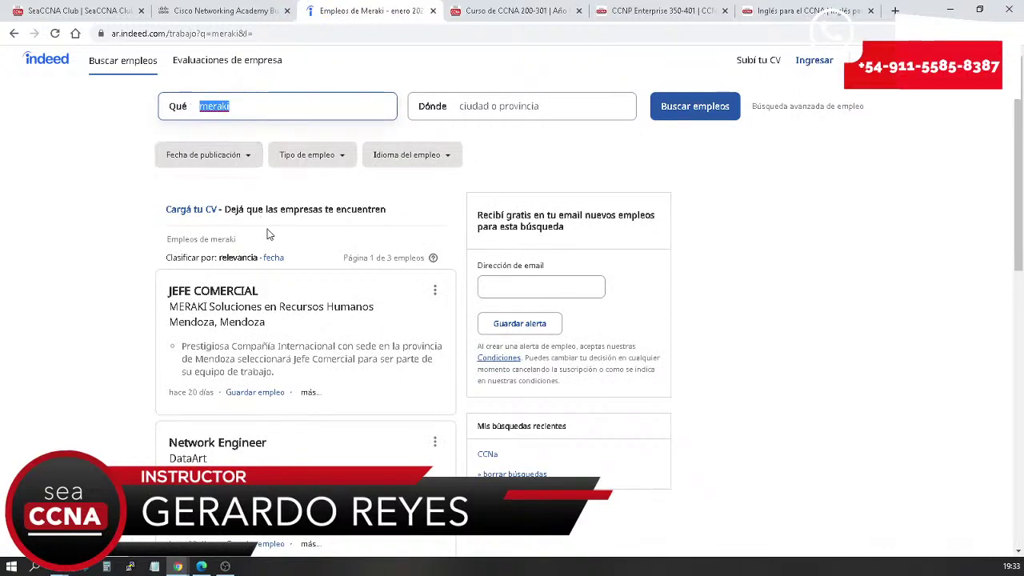
scroll(297, 335, "down", 2)
scroll(292, 338, "down", 4)
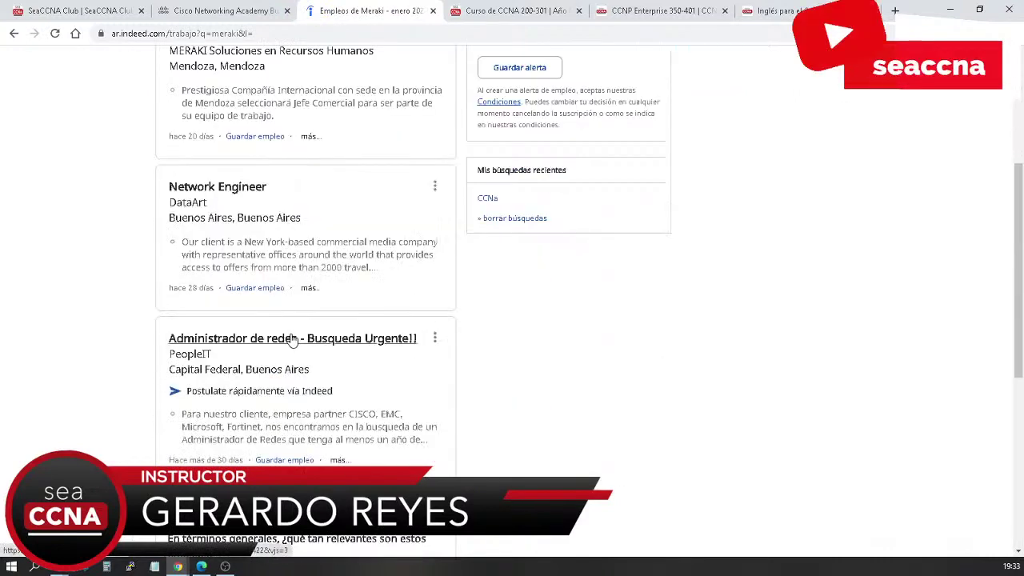
scroll(290, 342, "up", 3)
scroll(290, 342, "up", 3)
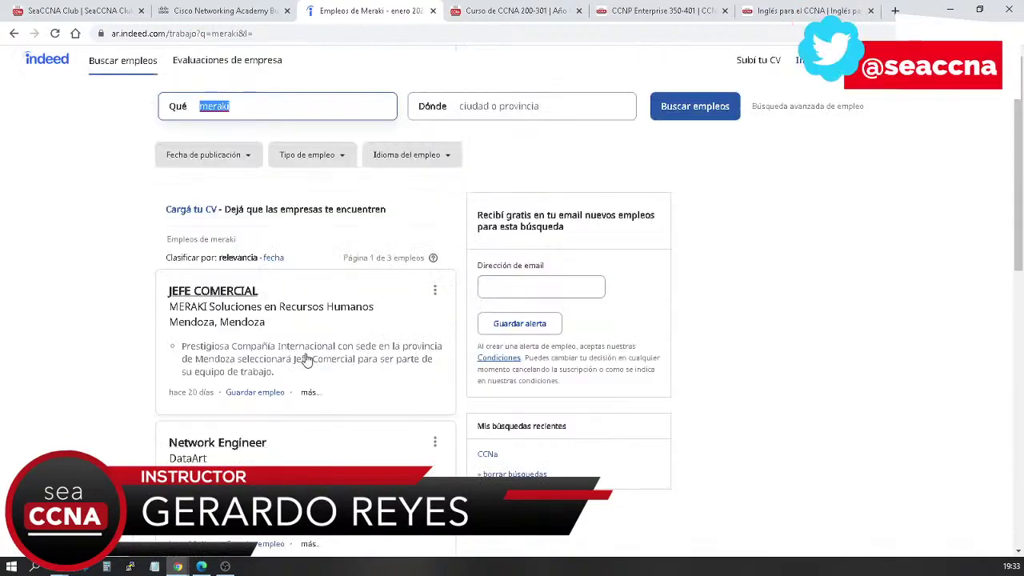
scroll(307, 360, "down", 2)
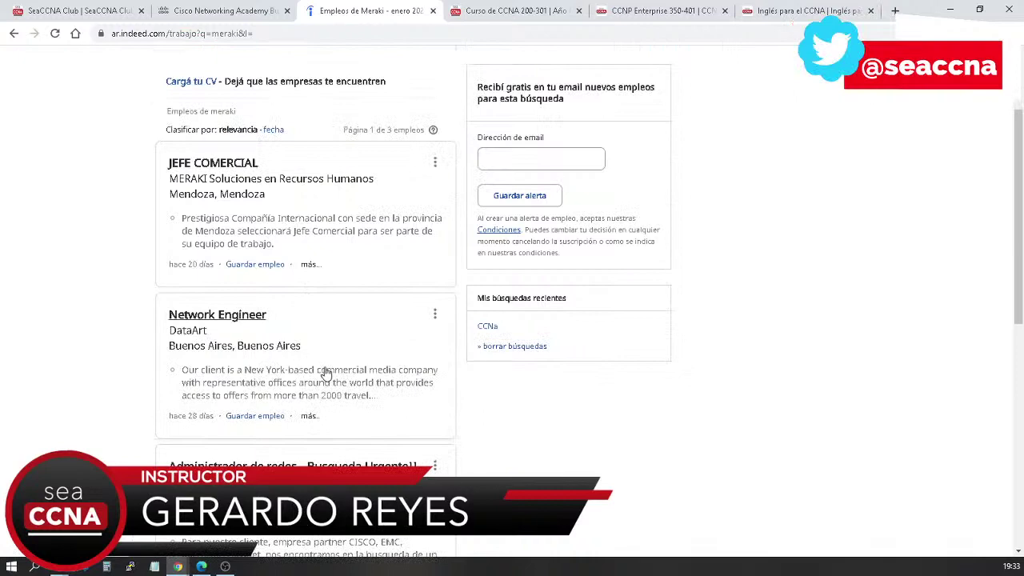
scroll(404, 378, "up", 2)
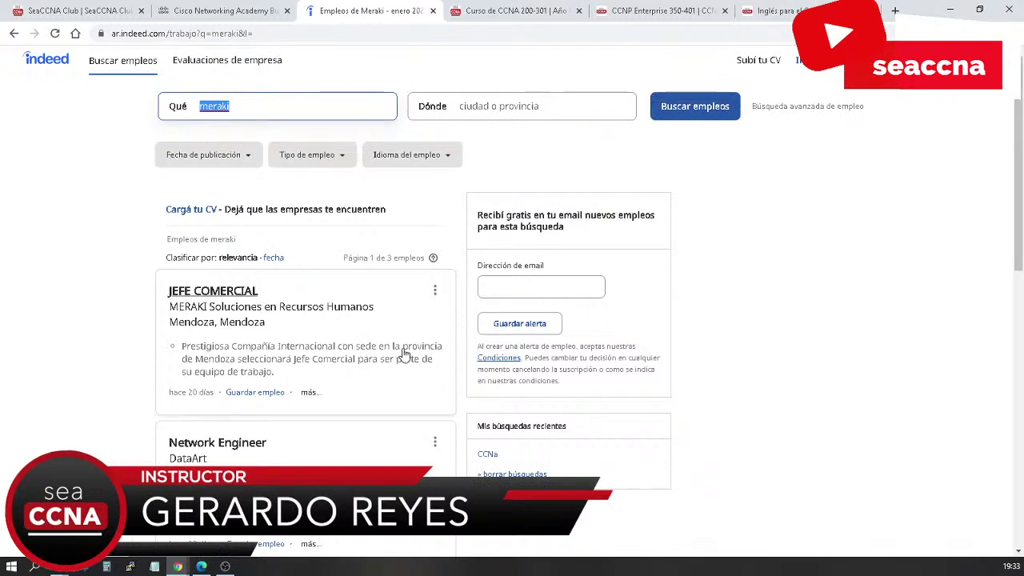
left_click(120, 36)
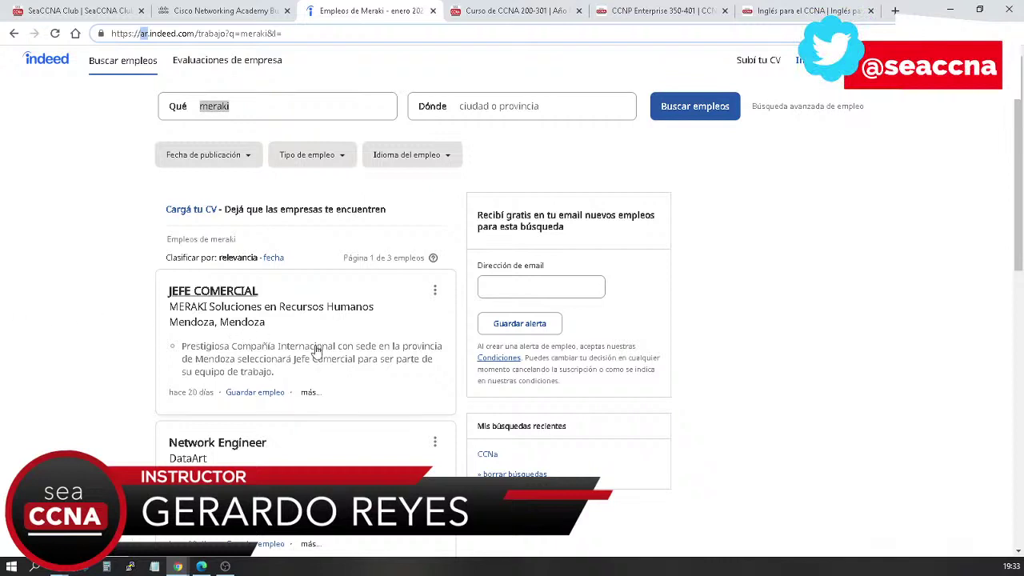
Step: Switch back to the Meraki Dashboard window with the topology and dismiss the open help list
left_click(181, 568)
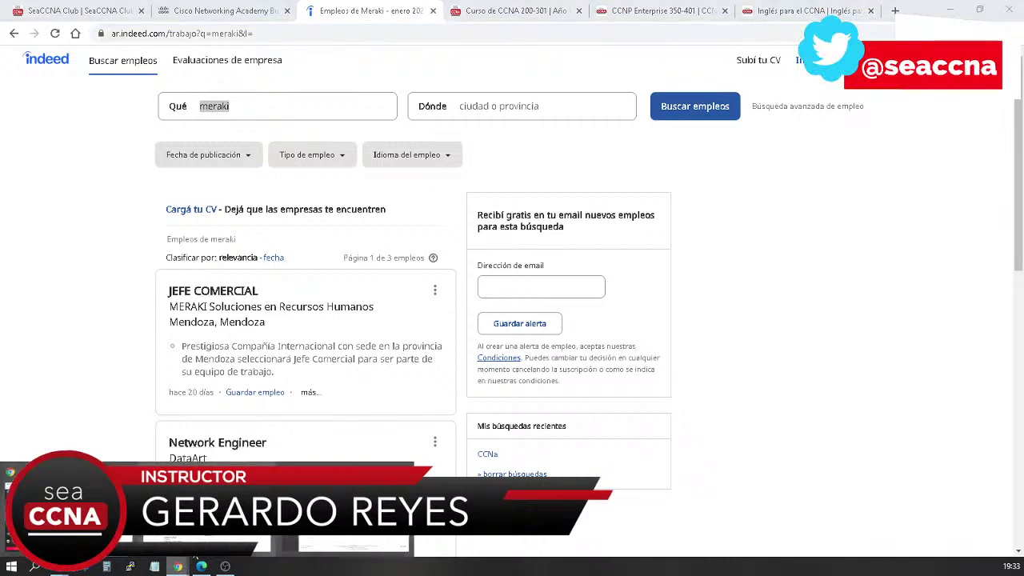
left_click(346, 512)
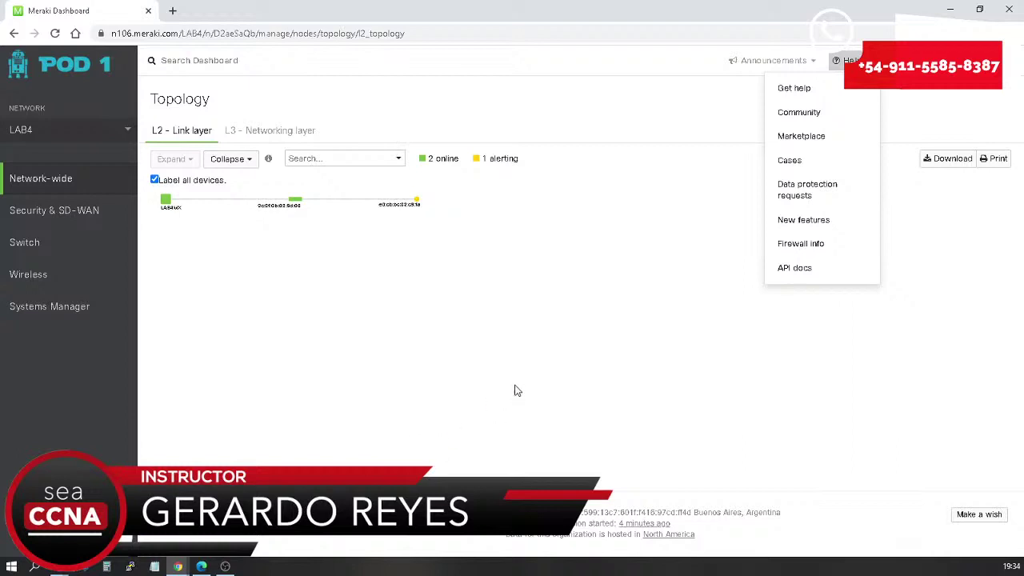
left_click(494, 305)
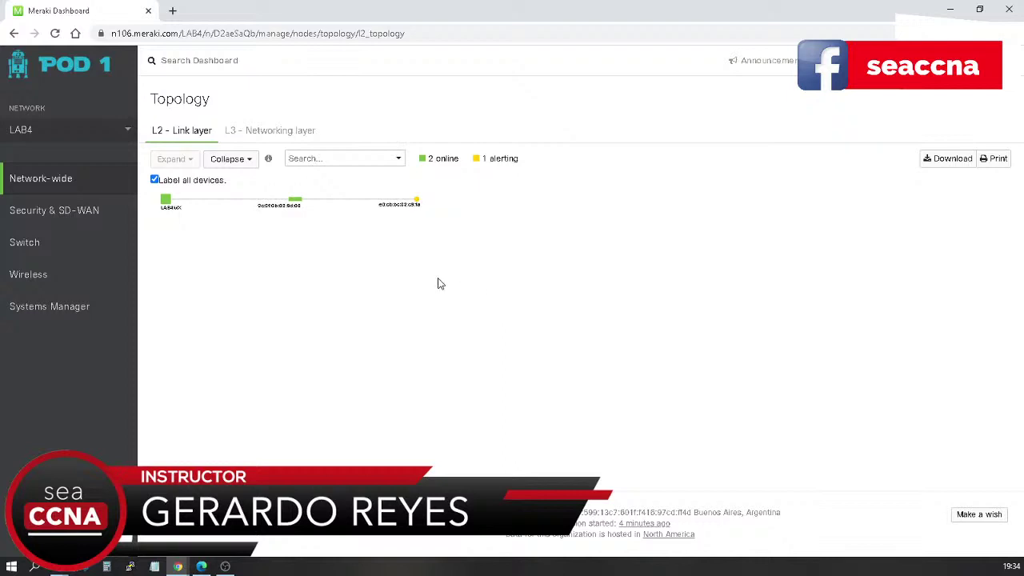
Step: Open the security appliance's Addressing & VLANs settings and review the subnets configured under Routing
mouse_move(111, 288)
mouse_move(72, 187)
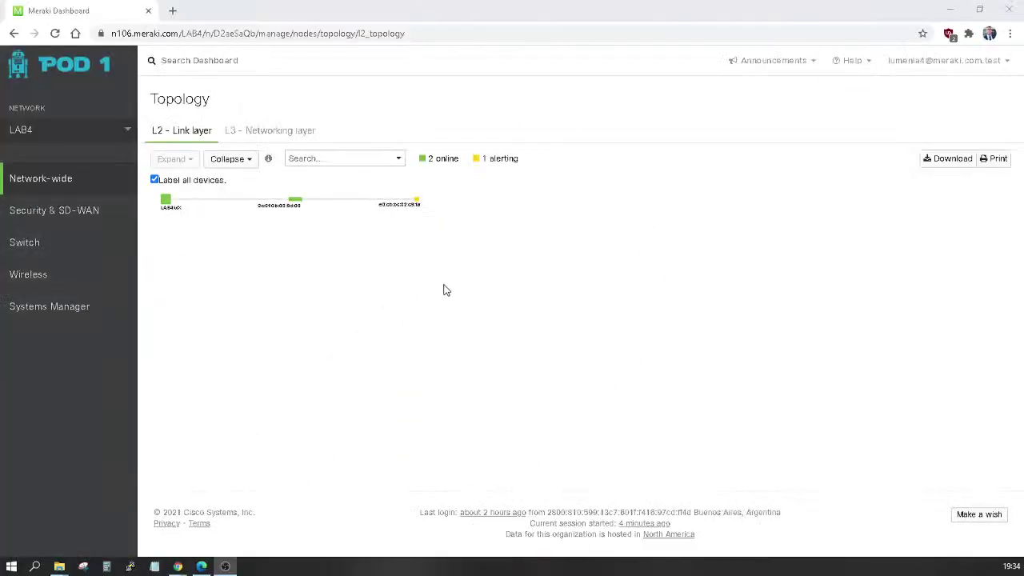
mouse_move(73, 169)
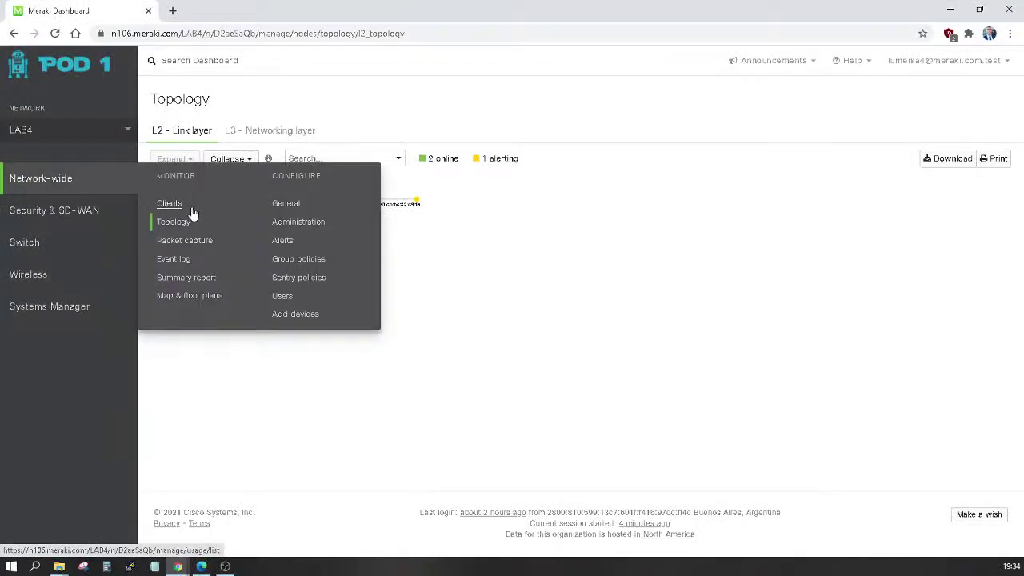
mouse_move(121, 209)
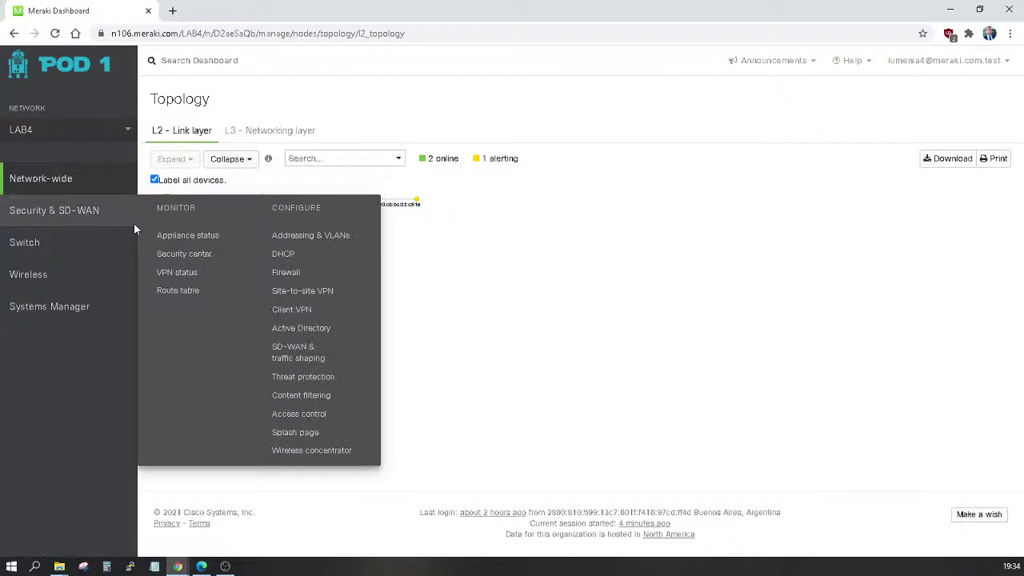
left_click(314, 243)
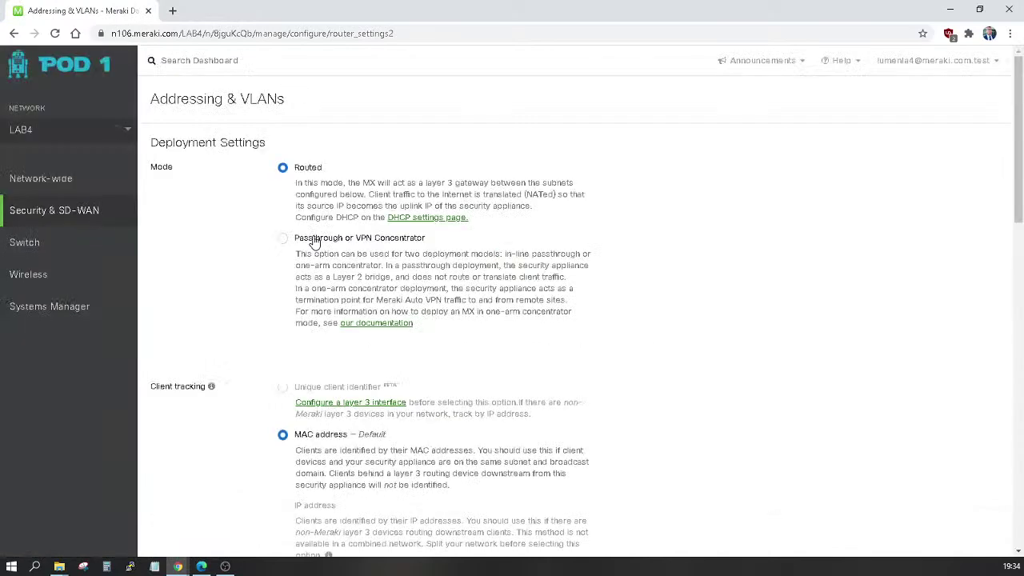
scroll(424, 308, "down", 5)
scroll(423, 308, "down", 2)
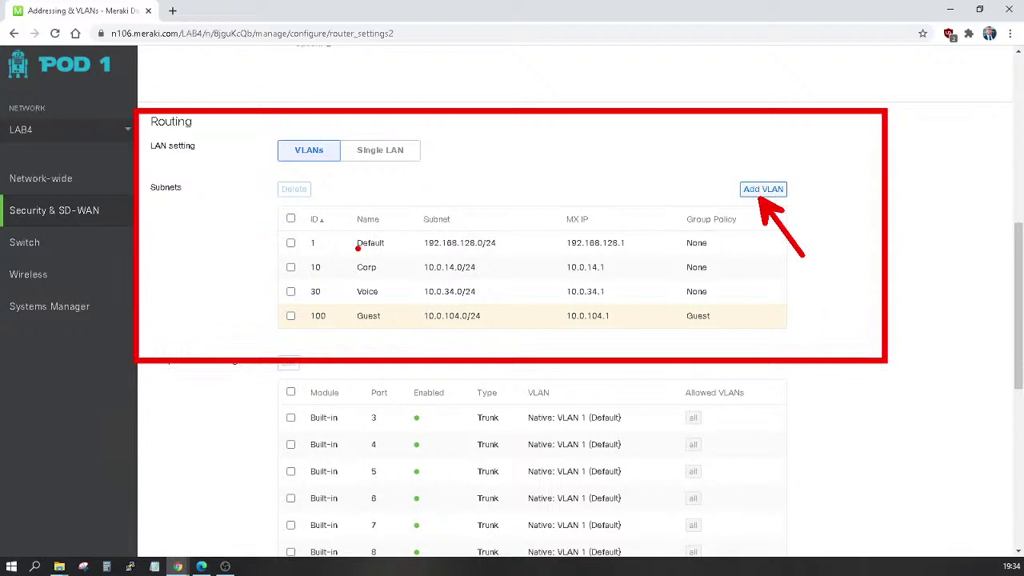
mouse_move(318, 242)
left_mouse_down()
mouse_move(331, 249)
mouse_move(343, 230)
mouse_move(396, 245)
mouse_move(416, 231)
left_mouse_up()
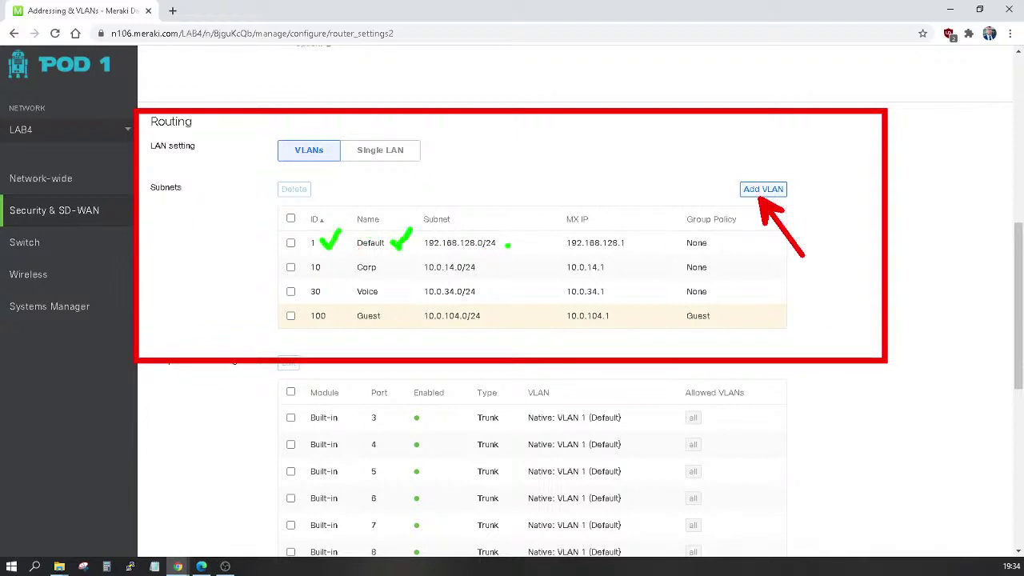
left_click_drag(506, 241, 526, 232)
mouse_move(650, 239)
left_mouse_down()
mouse_move(656, 246)
mouse_move(662, 234)
left_mouse_up()
key("Escape")
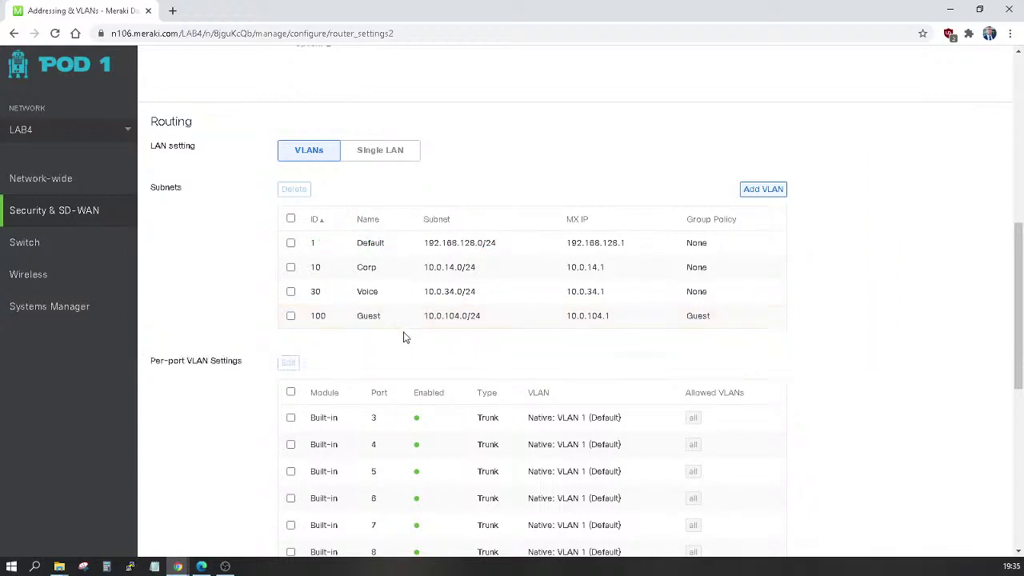
Step: Review the per-port VLAN settings and static routes of the security appliance
scroll(347, 409, "down", 3)
scroll(346, 410, "down", 4)
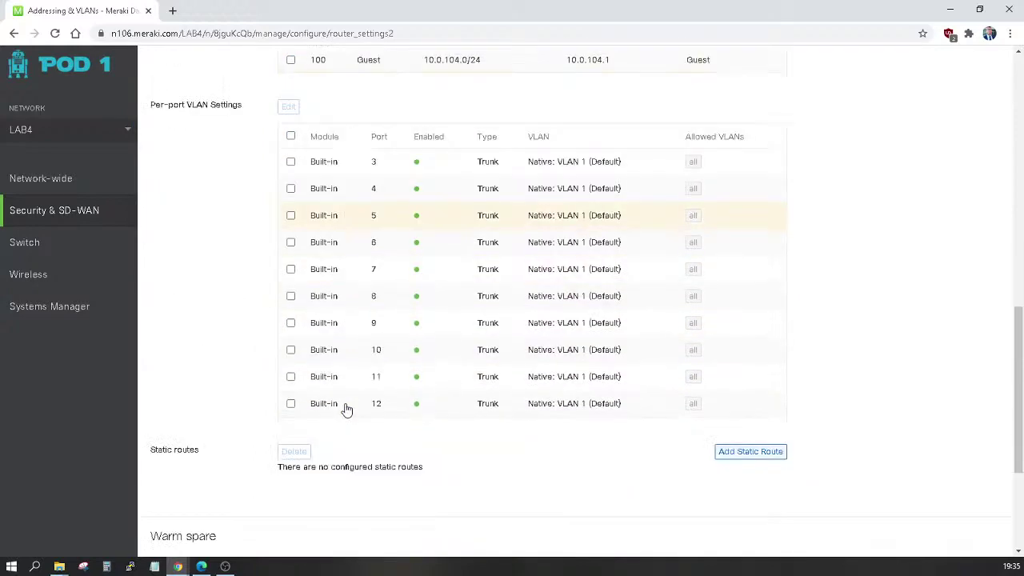
scroll(346, 409, "up", 15)
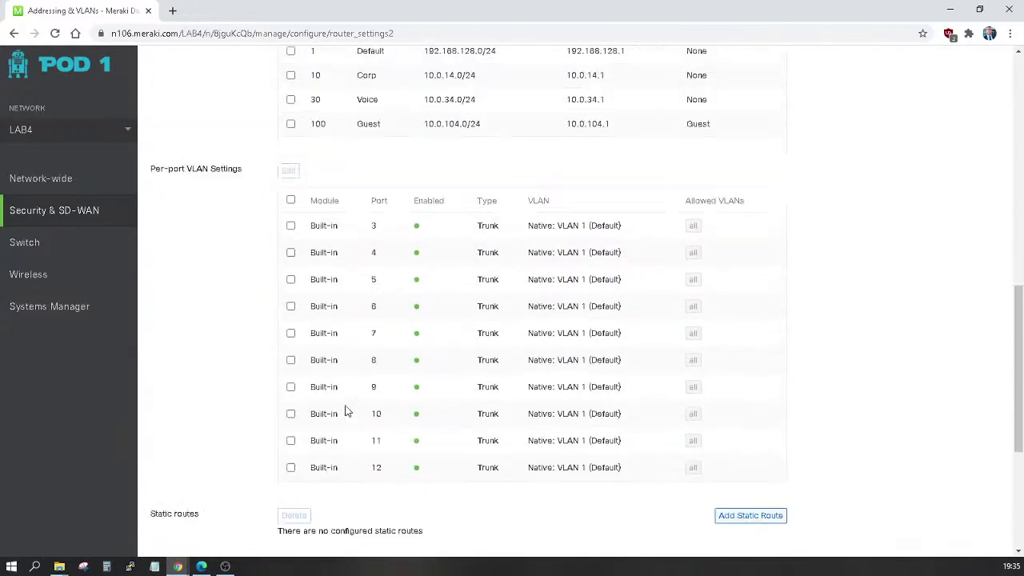
Step: Open the security appliance's DHCP settings and examine VLAN 1 (Default) and VLAN 10 (Corp), including the reserved IP ranges
mouse_move(104, 222)
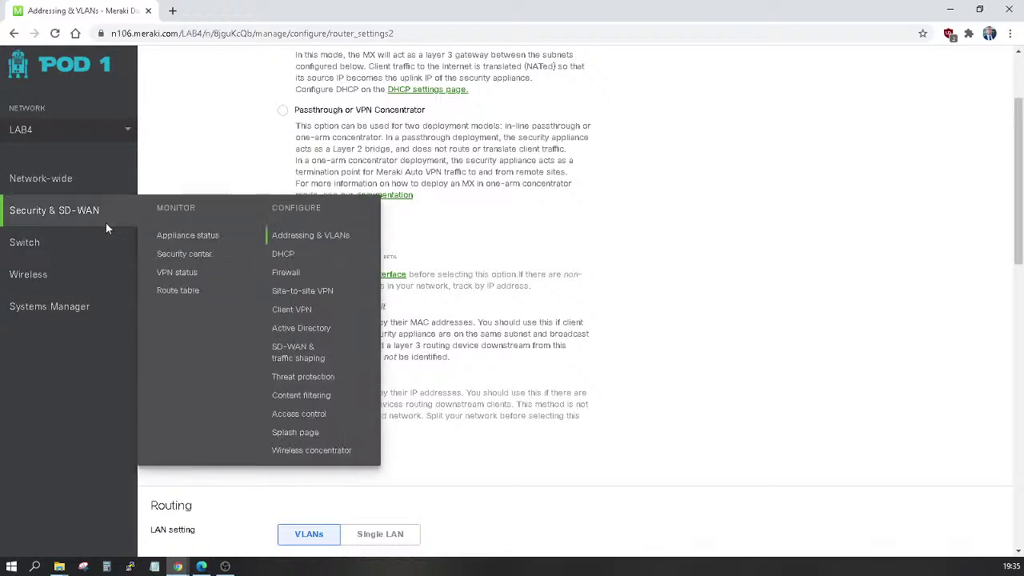
left_click(291, 255)
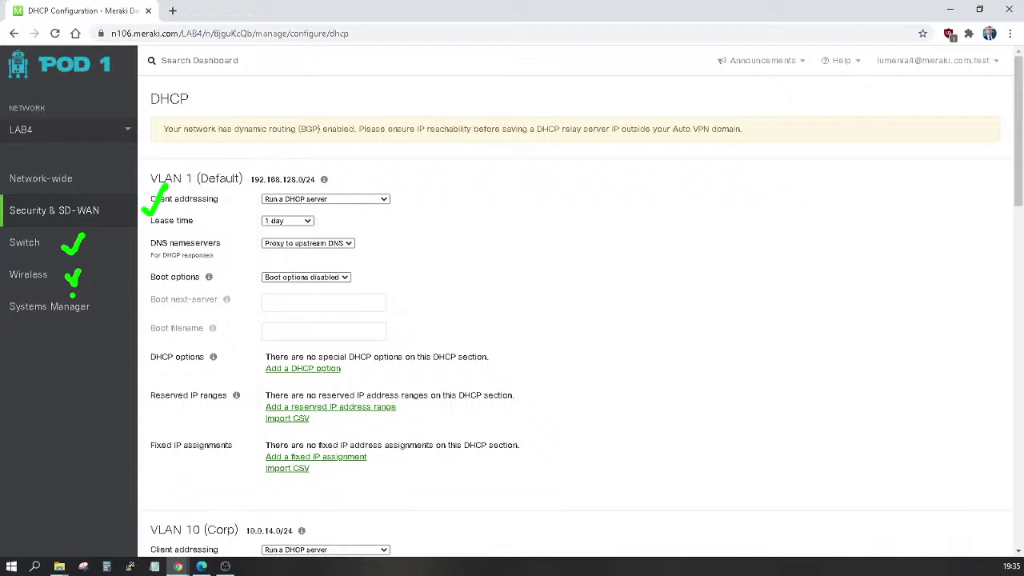
key("Escape")
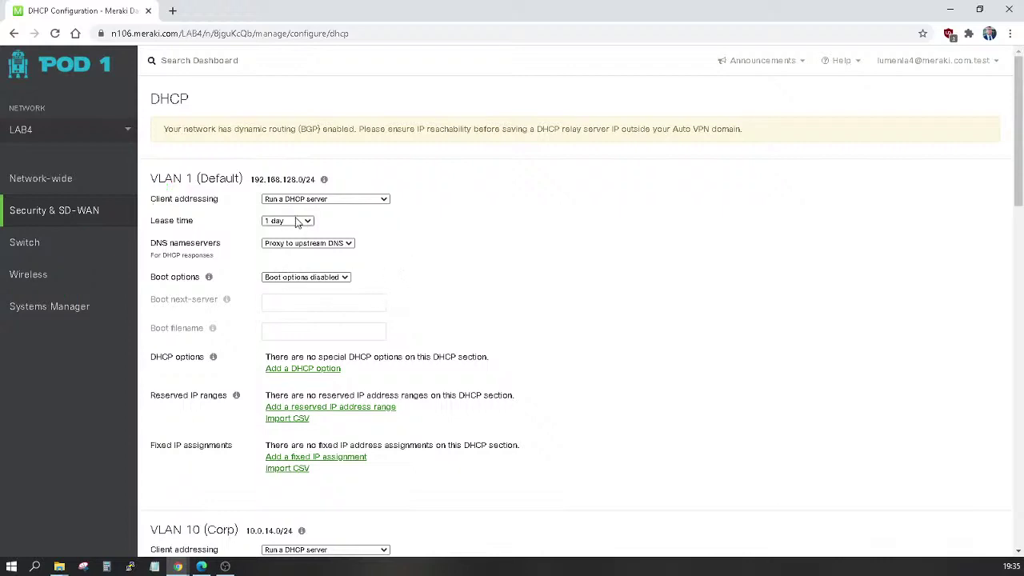
scroll(370, 244, "down", 3)
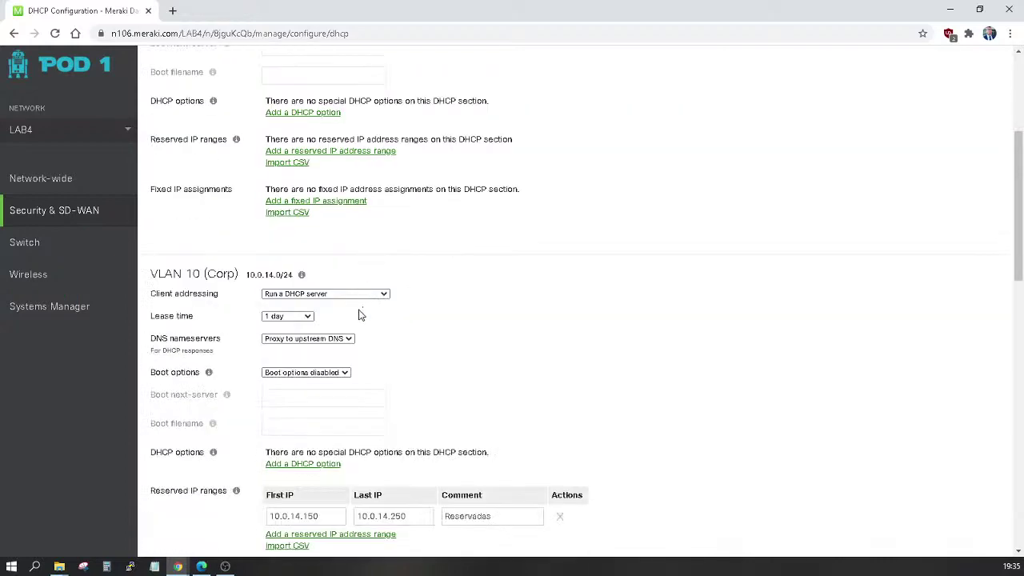
scroll(360, 314, "down", 3)
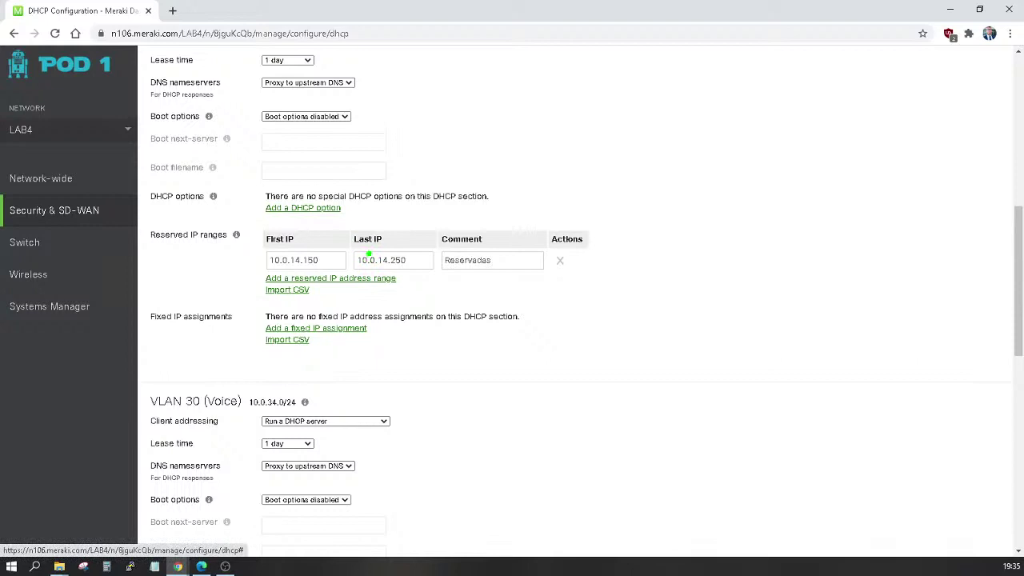
Step: Mark VLAN 10 (Corp)'s DHCP option, reserved IP range, lease time and DNS nameserver settings, and clear the markings
left_click_drag(402, 278, 424, 264)
left_click_drag(349, 206, 369, 189)
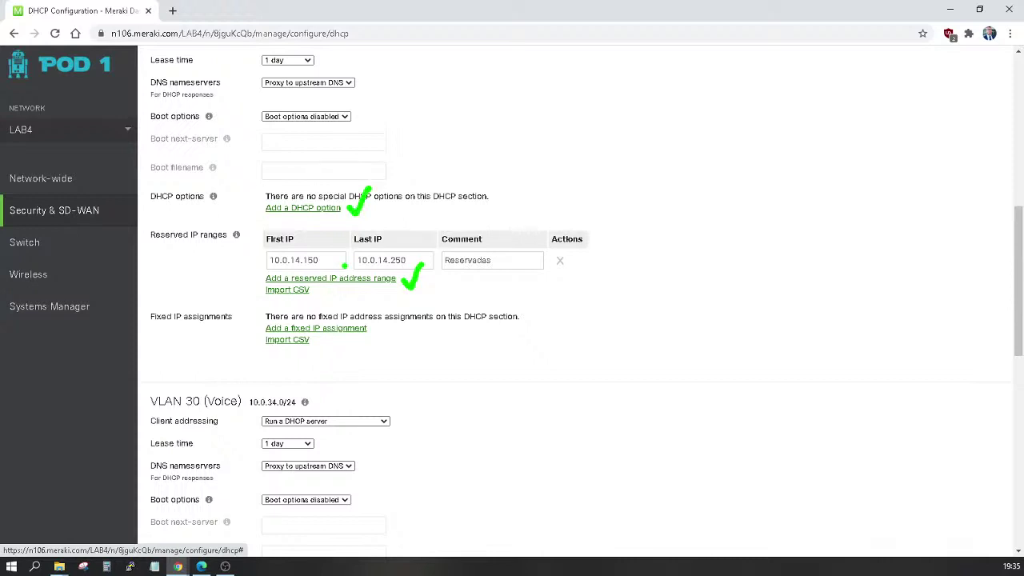
key("Escape")
scroll(546, 187, "up", 1)
key("ctrl+2")
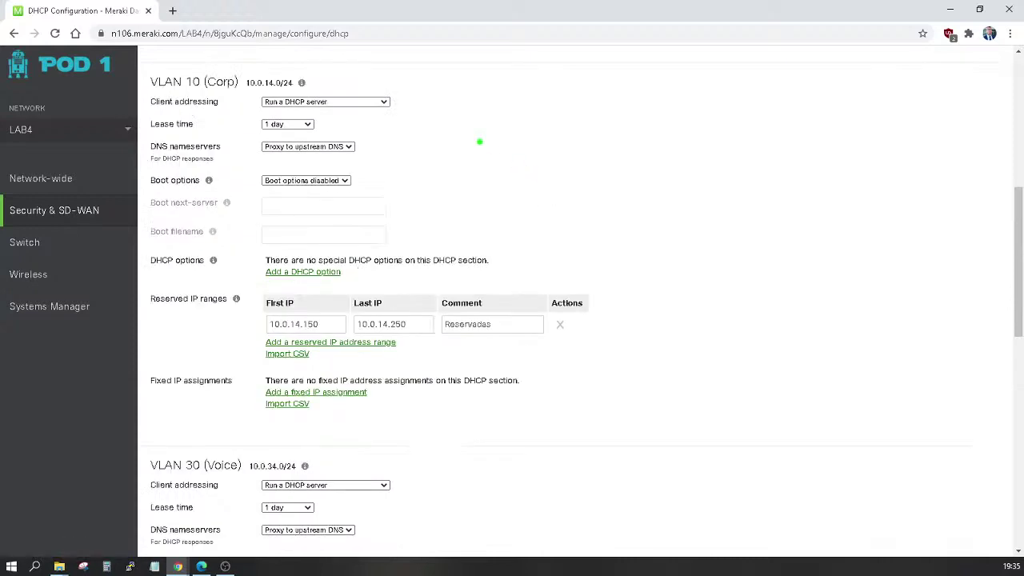
left_click_drag(320, 122, 331, 105)
mouse_move(363, 146)
left_mouse_down()
mouse_move(368, 154)
mouse_move(373, 141)
left_mouse_up()
key("Escape")
Step: Open the security appliance's Firewall settings and box the Layer 3 outbound and cellular failover rules
mouse_move(89, 209)
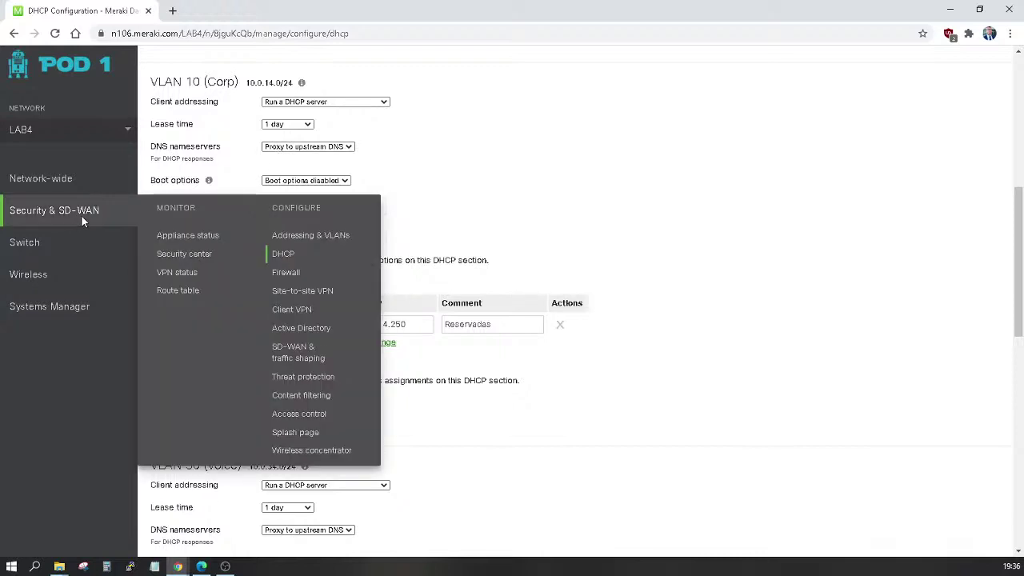
left_click(289, 274)
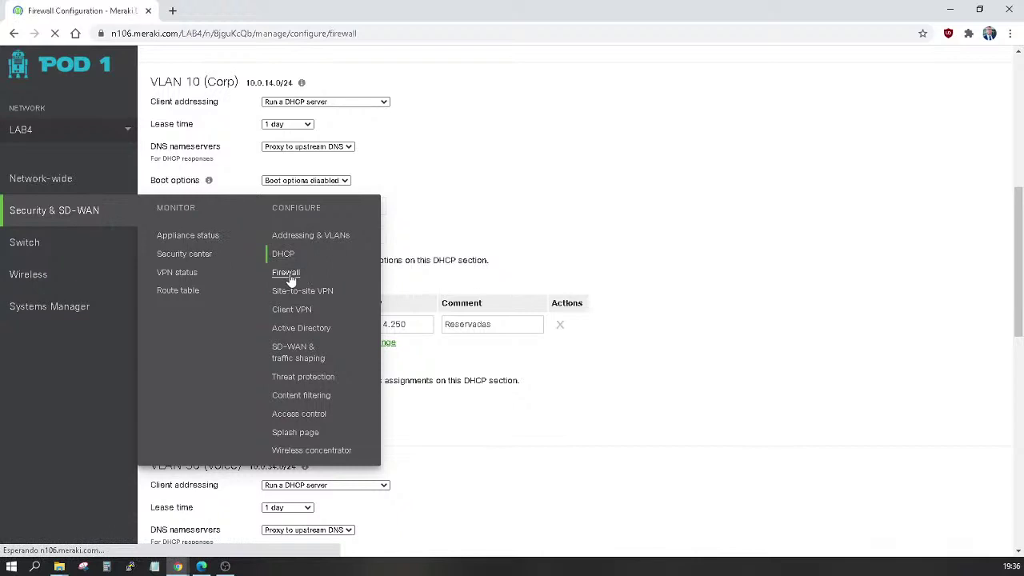
mouse_move(49, 306)
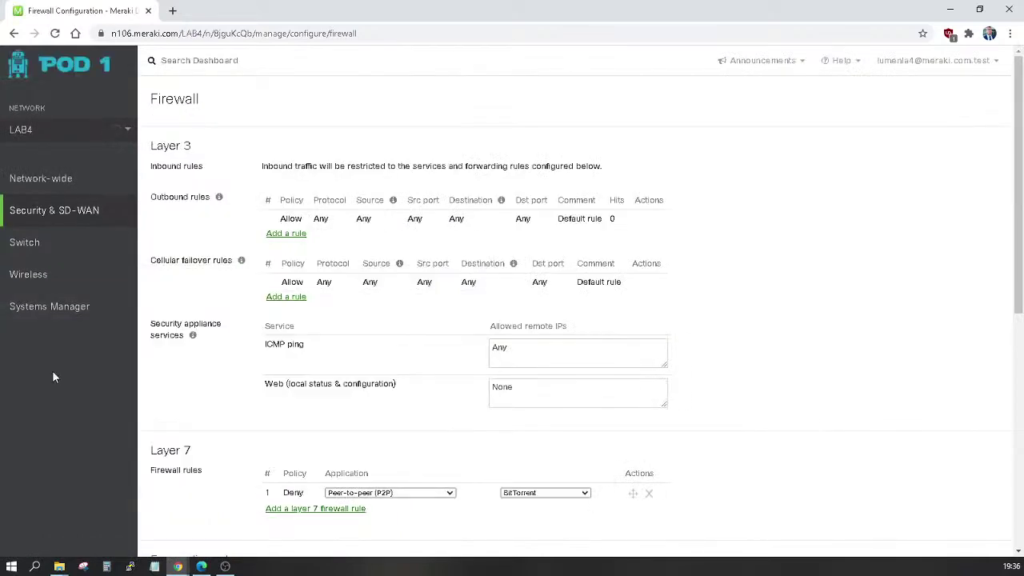
left_click(499, 336)
mouse_move(136, 132)
left_mouse_down()
mouse_move(464, 312)
mouse_move(766, 317)
left_mouse_up()
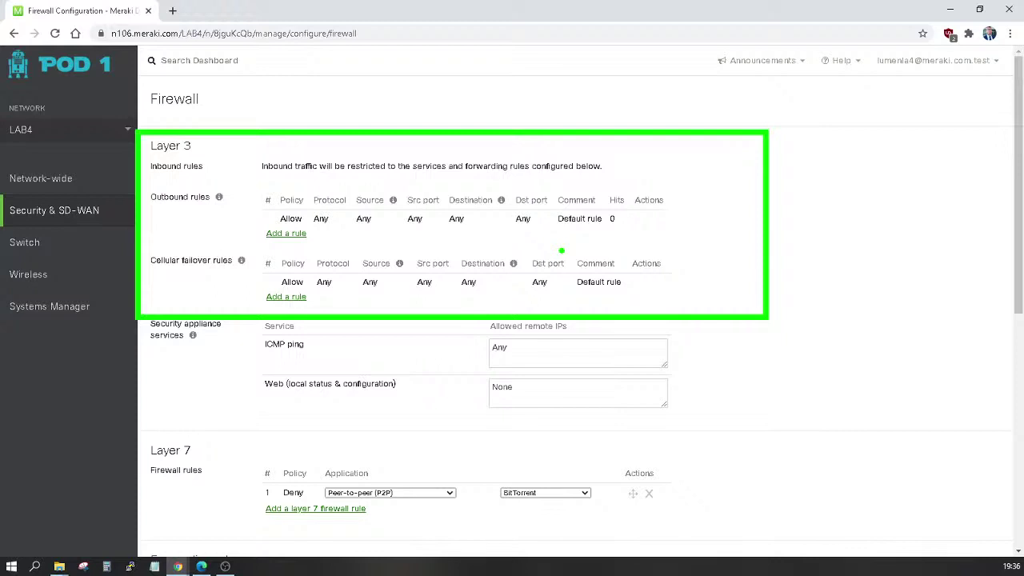
Step: Box the Layer 7 firewall rules, mark the Peer-to-peer (P2P) application with an arrow, and clear the annotations
scroll(504, 343, "down", 3)
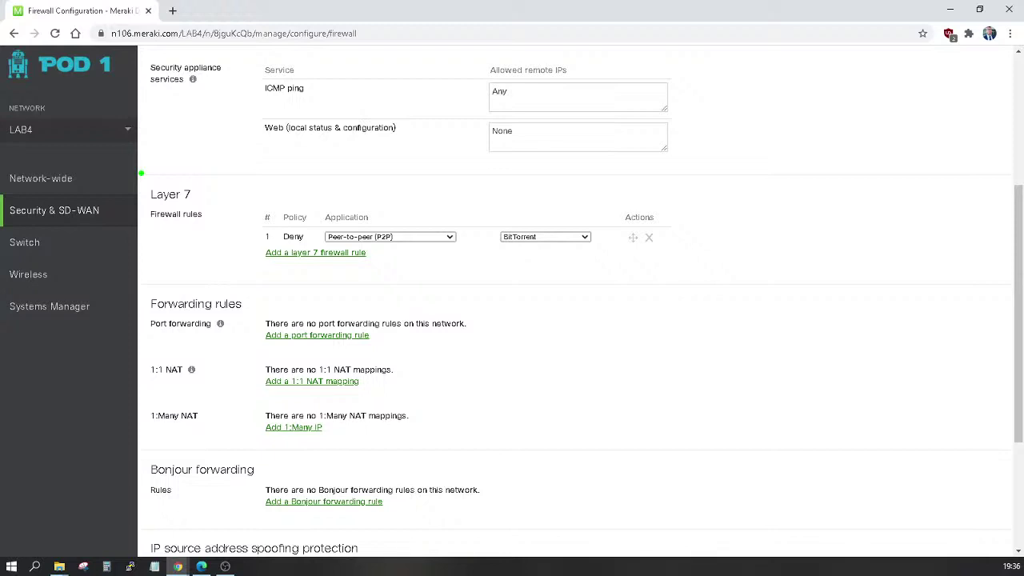
mouse_move(141, 173)
left_mouse_down()
mouse_move(154, 202)
mouse_move(400, 272)
mouse_move(726, 271)
left_mouse_up()
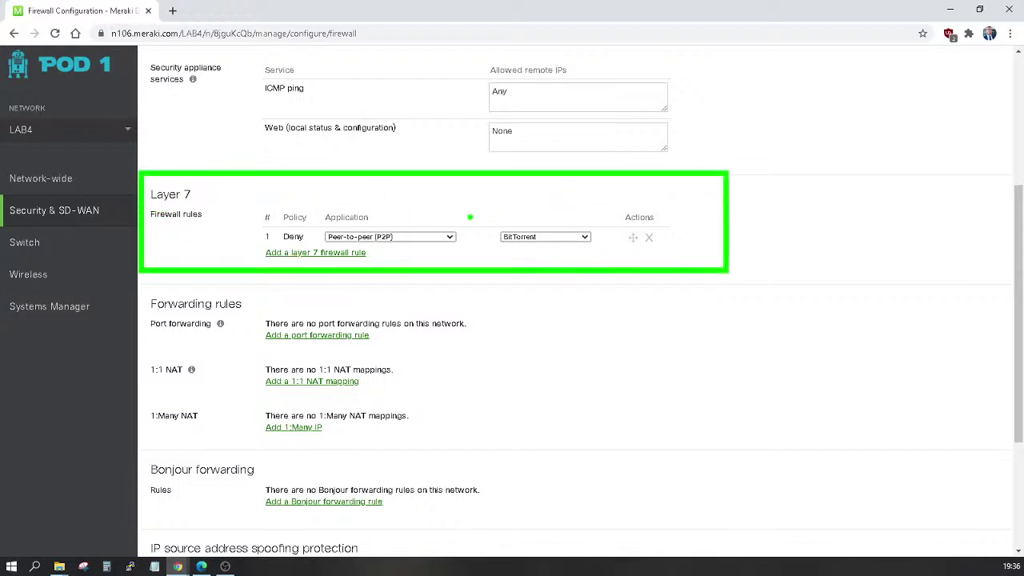
left_click_drag(407, 224, 496, 190)
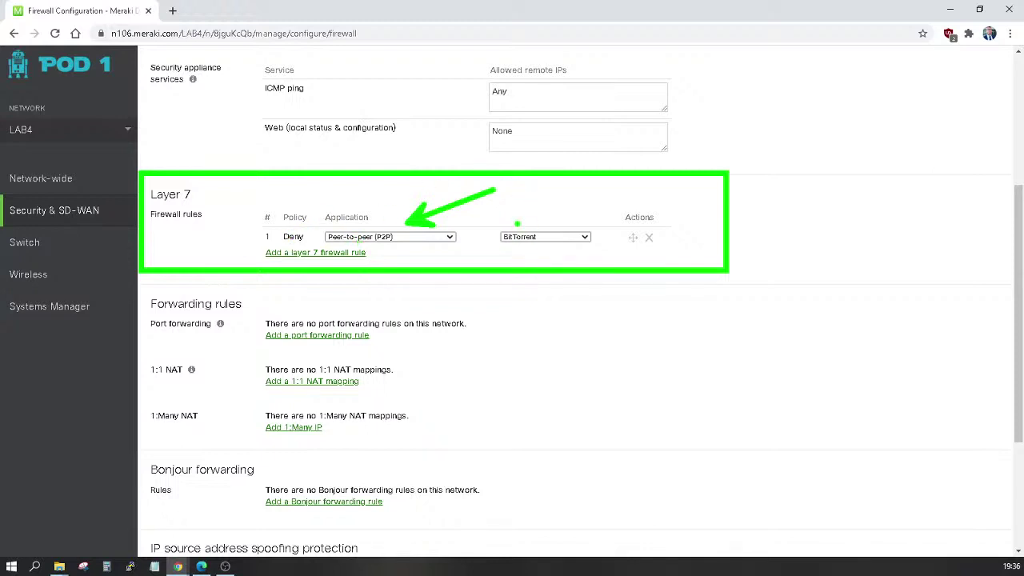
key("e")
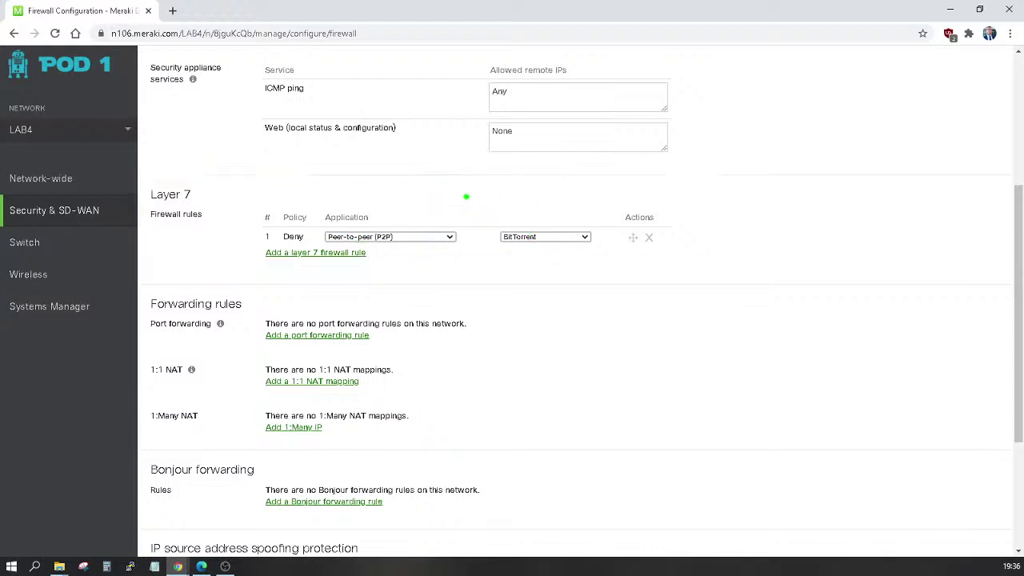
key("Escape")
Step: Add a second Layer 7 firewall rule, view its application categories, and remove the rule
left_click(343, 254)
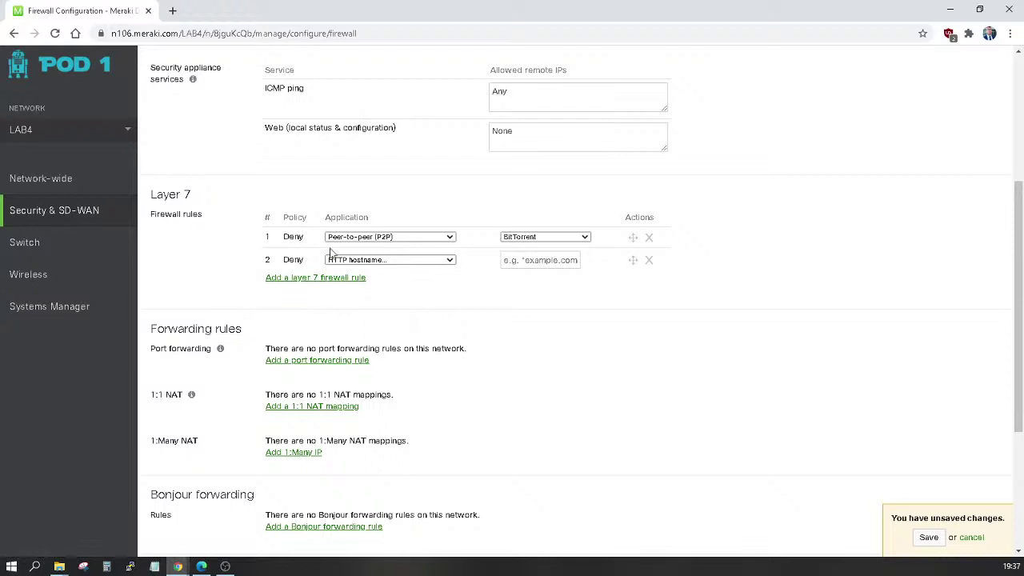
left_click(356, 261)
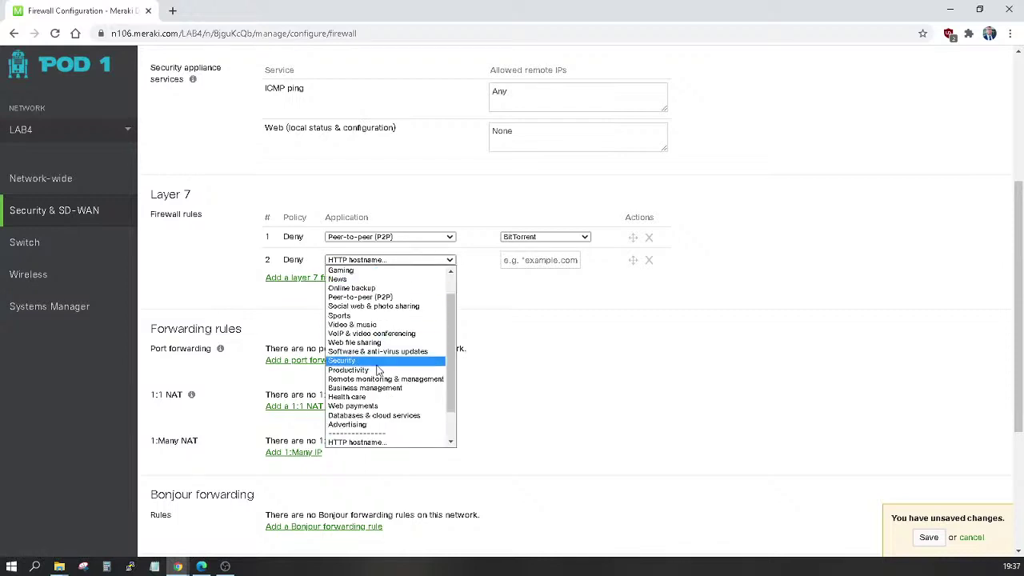
left_click(590, 377)
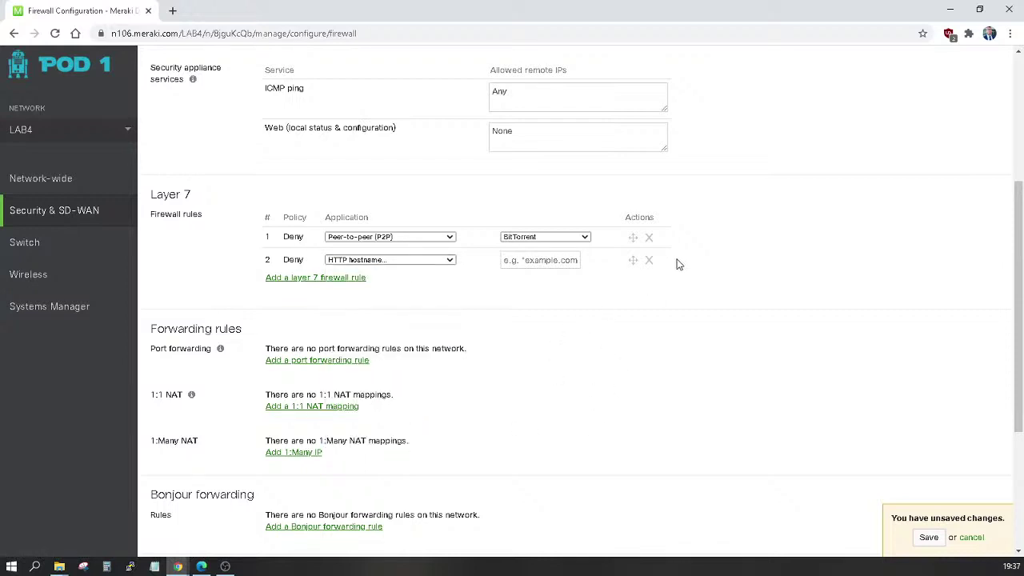
left_click(648, 261)
Step: Review the firewall's forwarding rules and open the Site-to-site VPN settings, leaving the firewall page without saving
scroll(400, 372, "down", 3)
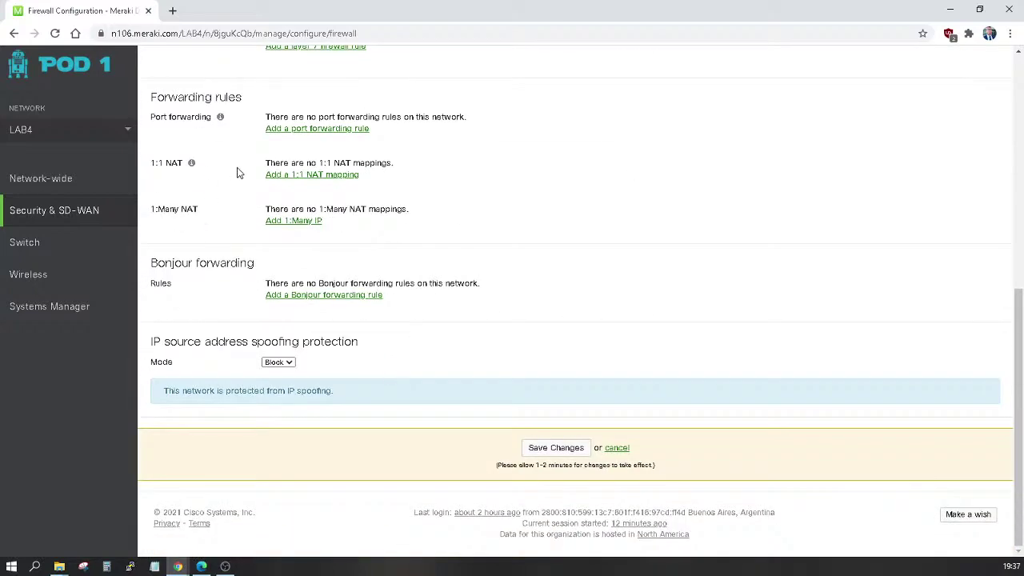
mouse_move(238, 172)
mouse_move(59, 241)
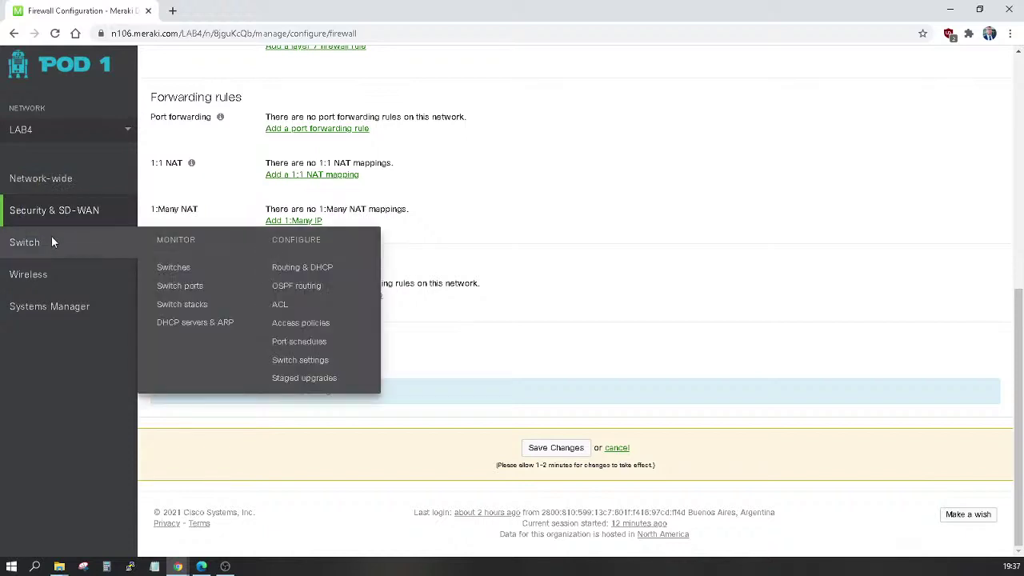
mouse_move(73, 218)
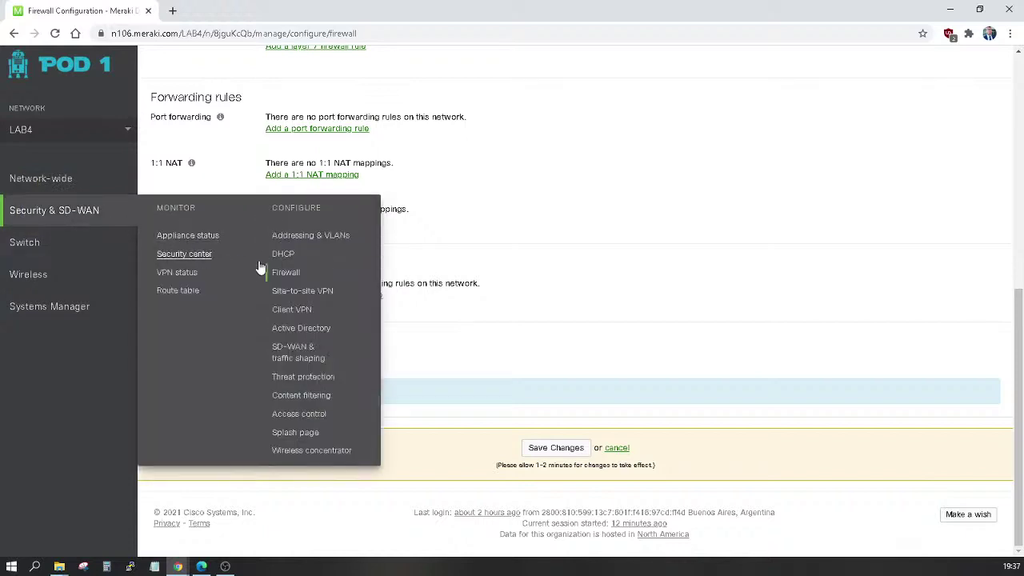
left_click(319, 295)
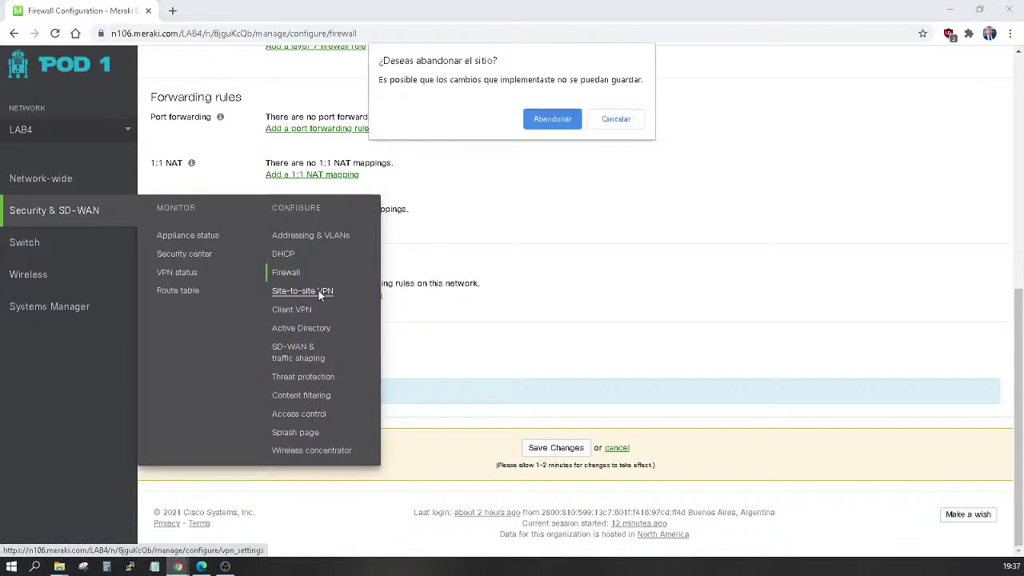
left_click(543, 121)
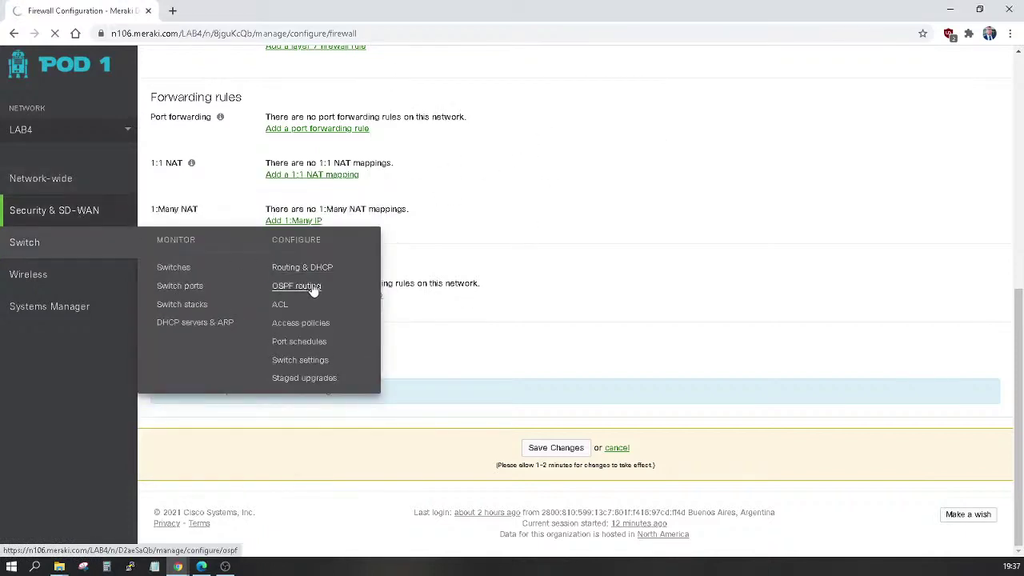
mouse_move(120, 215)
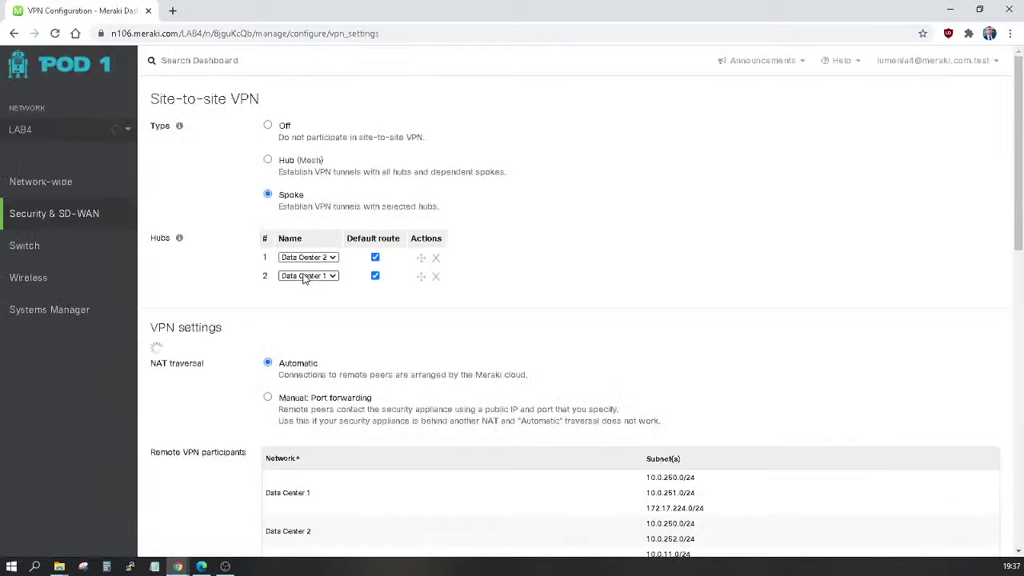
mouse_move(68, 212)
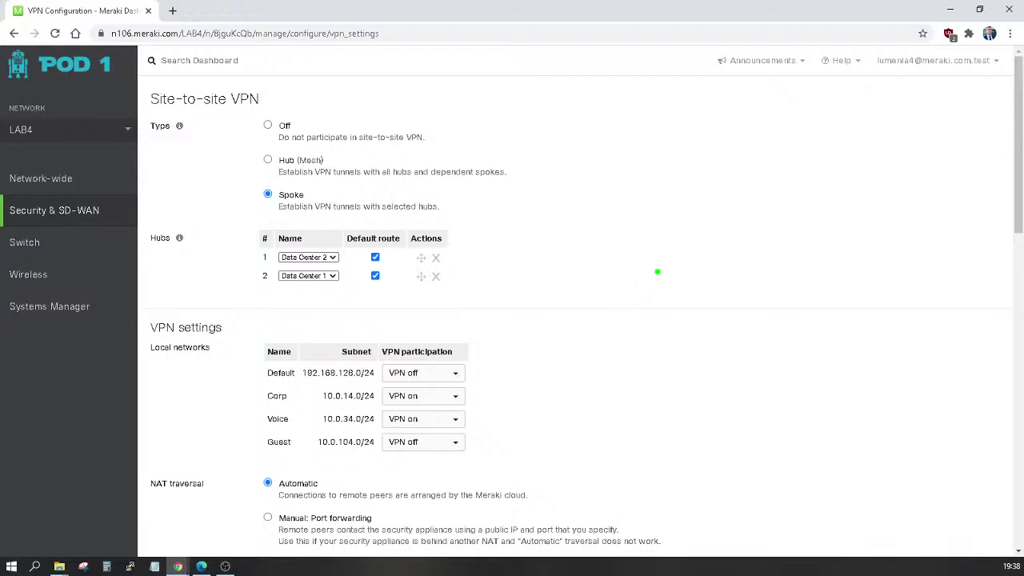
Step: Sketch a hub-and-spoke diagram with a hub labelled DC linked to three spokes, and erase the sketch
left_click_drag(672, 140, 676, 145)
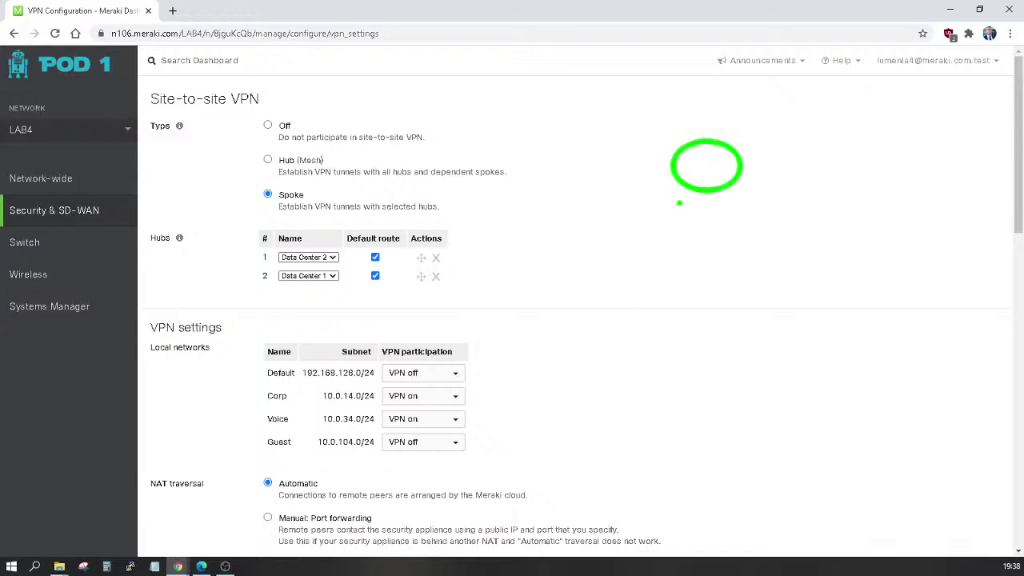
mouse_move(678, 189)
left_mouse_down()
mouse_move(631, 259)
mouse_move(618, 254)
left_mouse_up()
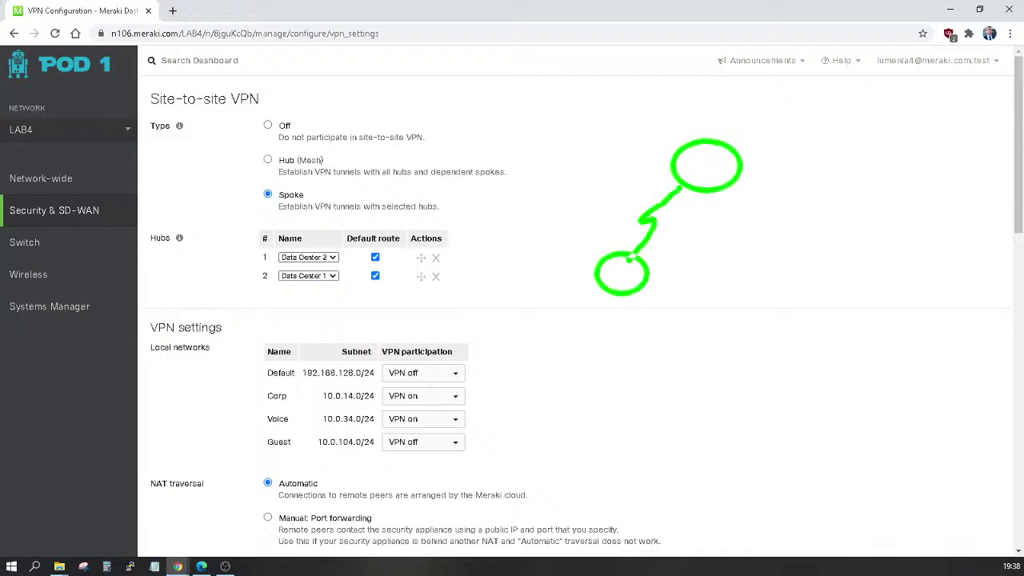
left_click_drag(716, 194, 756, 263)
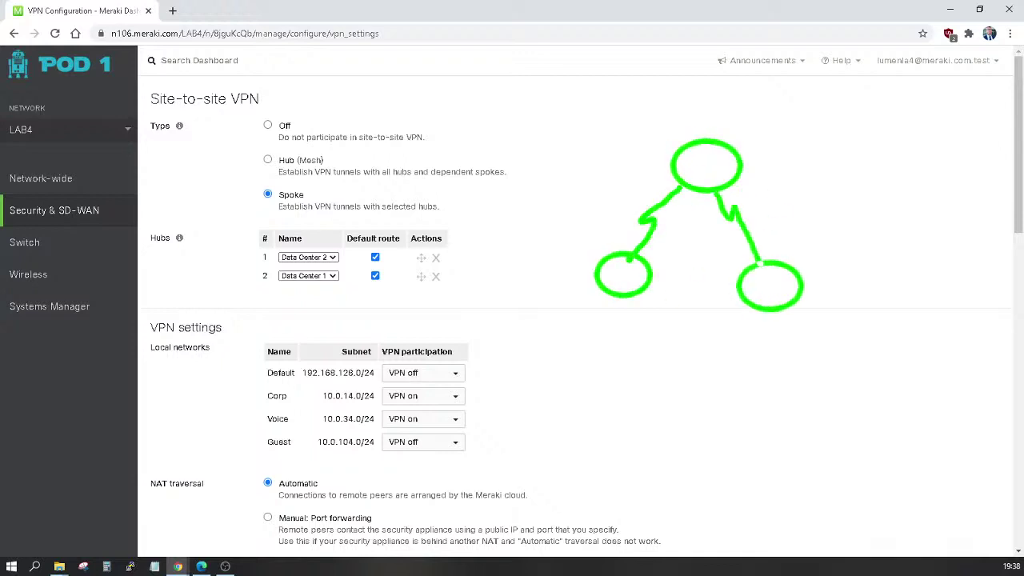
mouse_move(745, 168)
left_mouse_down()
mouse_move(813, 205)
mouse_move(887, 192)
mouse_move(848, 189)
left_mouse_up()
mouse_move(696, 152)
left_mouse_down()
mouse_move(695, 171)
mouse_move(714, 163)
mouse_move(698, 172)
mouse_move(728, 172)
left_mouse_up()
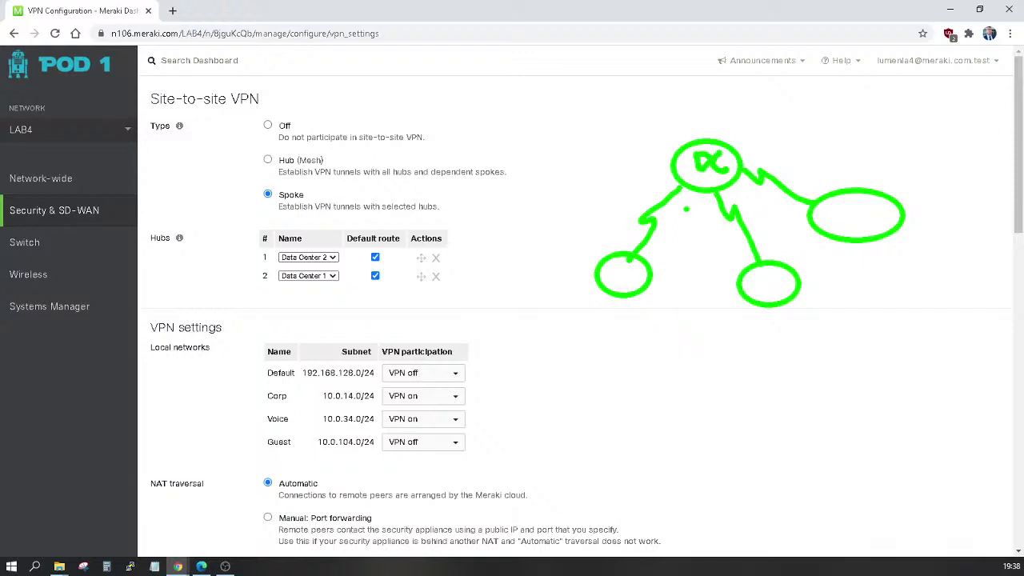
key("e")
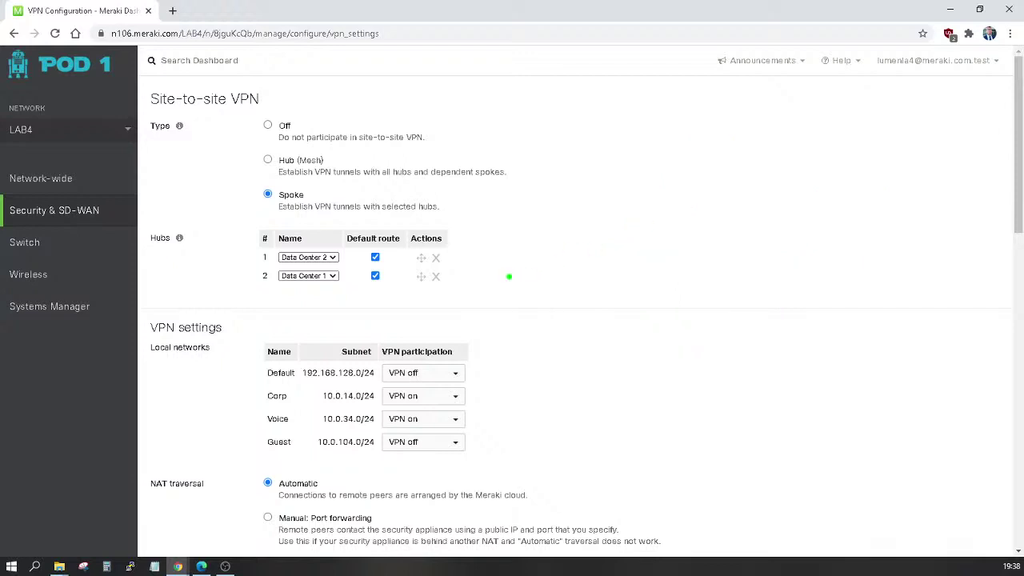
Step: Examine the VPN hubs, box the local networks' VPN participation, and review the remote VPN participants and organization-wide settings
mouse_move(236, 251)
left_mouse_down()
mouse_move(252, 246)
mouse_move(253, 265)
left_mouse_up()
key("Escape")
scroll(528, 350, "down", 2)
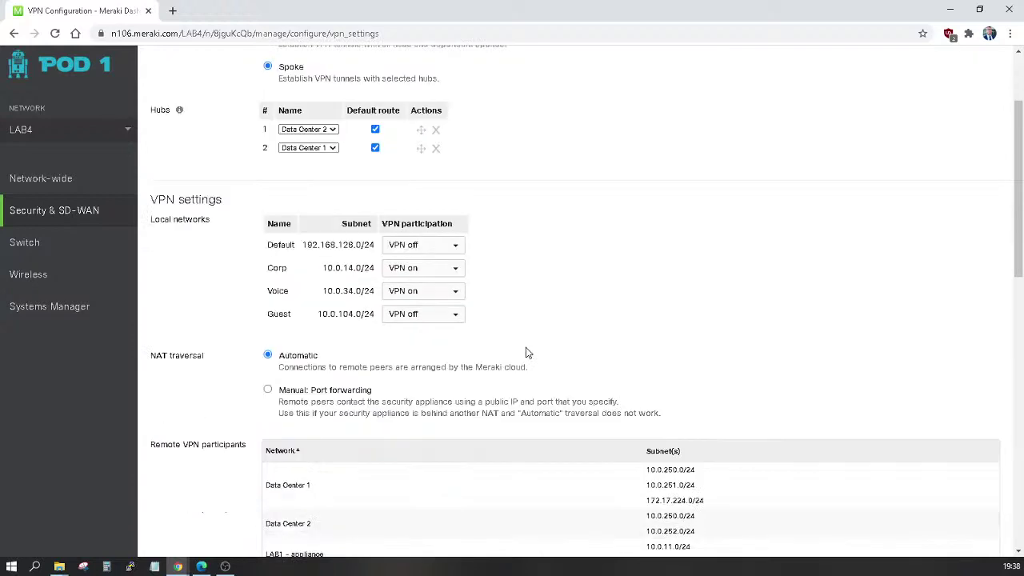
key("ctrl+2")
mouse_move(147, 182)
left_mouse_down()
mouse_move(225, 260)
mouse_move(566, 342)
left_mouse_up()
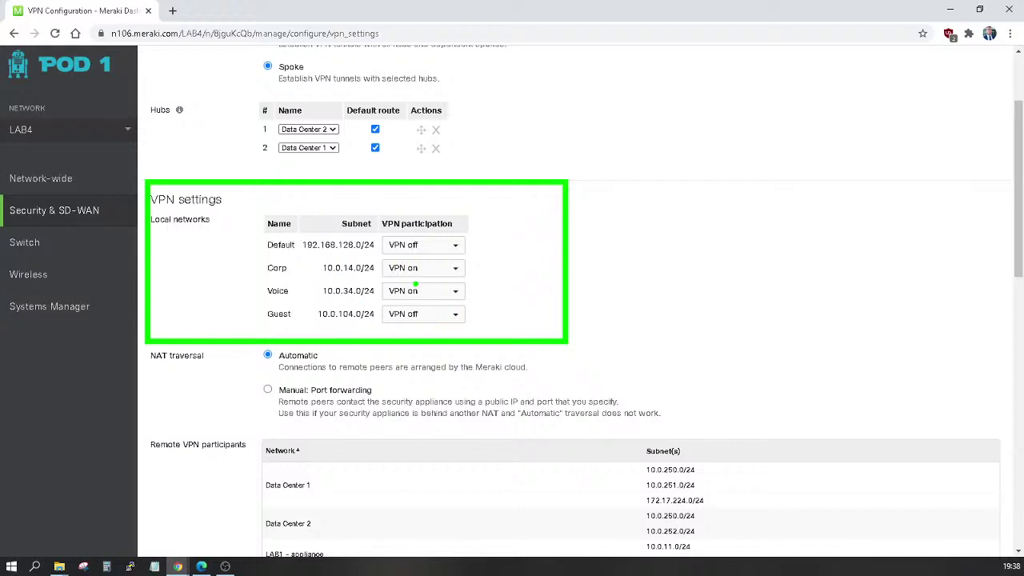
key("Escape")
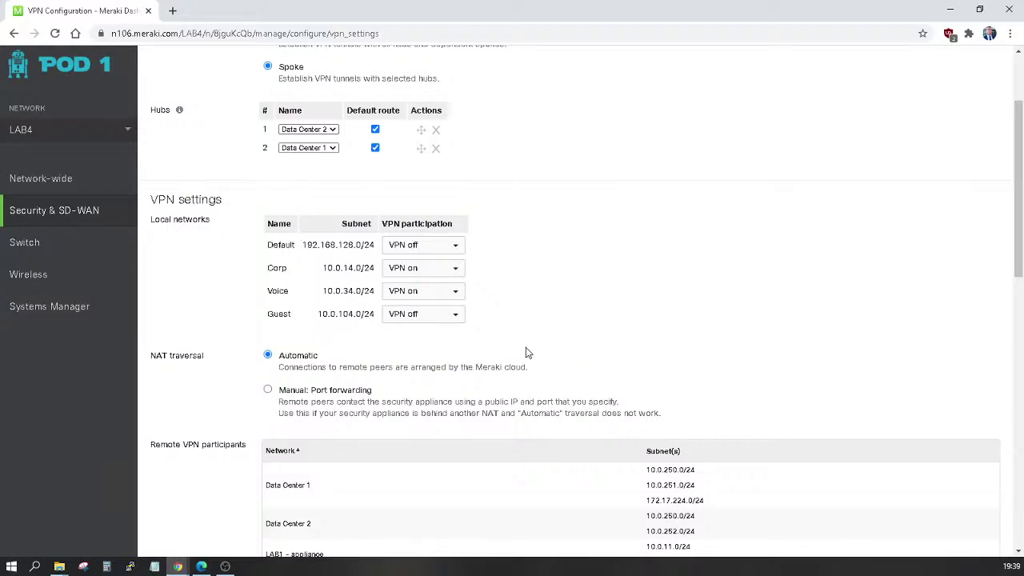
scroll(528, 354, "down", 3)
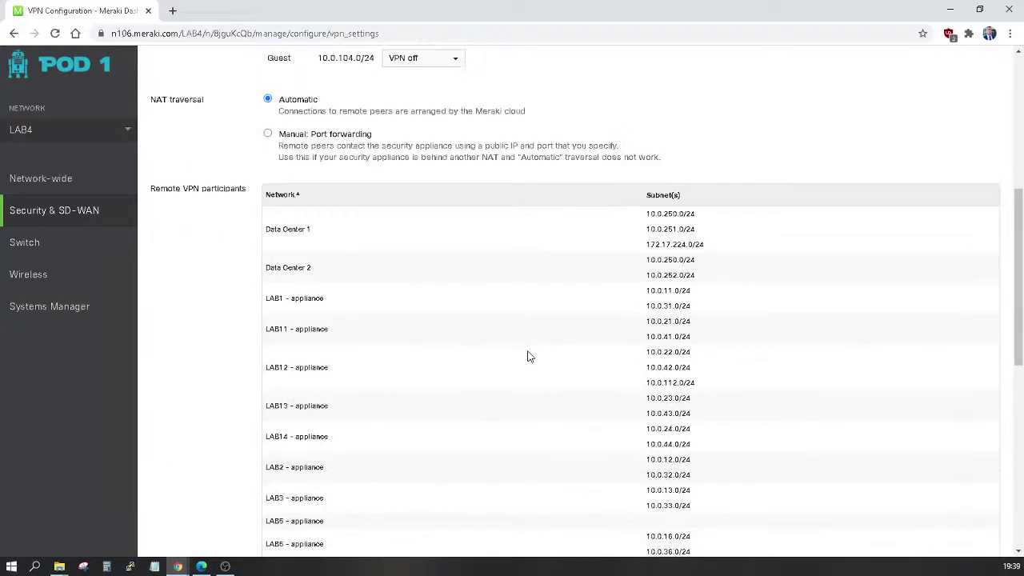
scroll(528, 356, "down", 6)
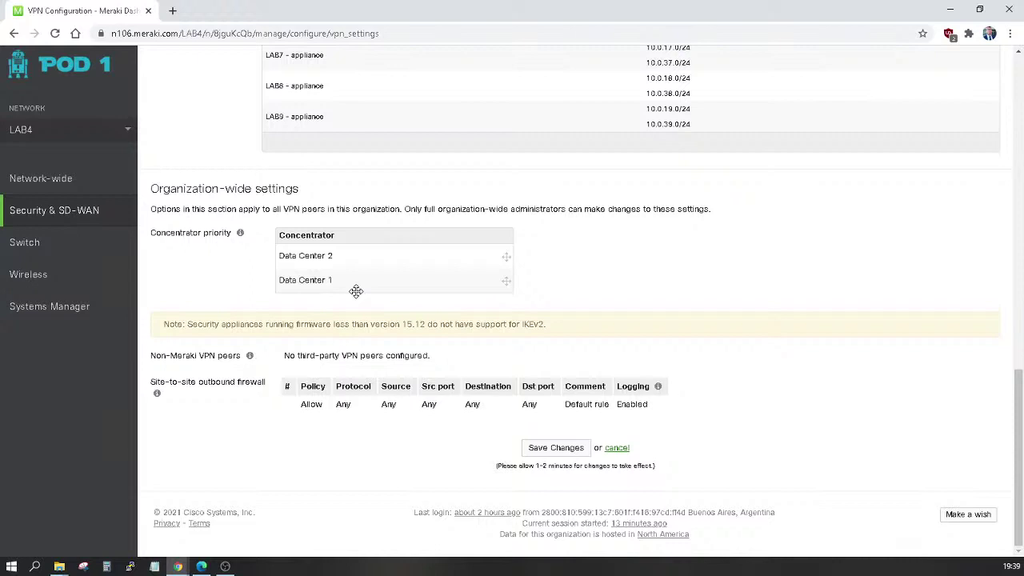
Step: Open the SD-WAN & traffic shaping settings and review the uplink configuration, uplink selection and flow preferences
mouse_move(88, 259)
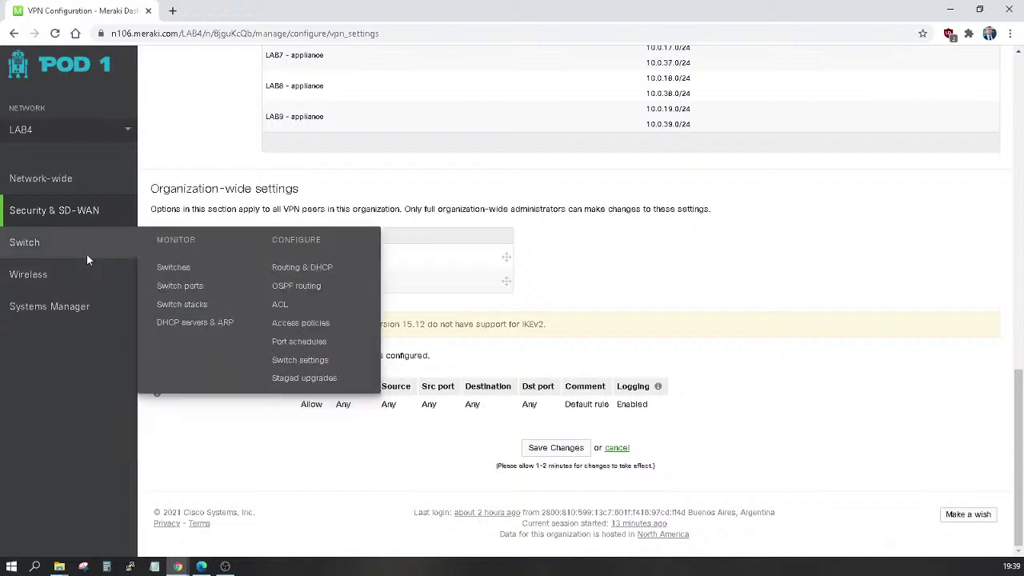
mouse_move(97, 225)
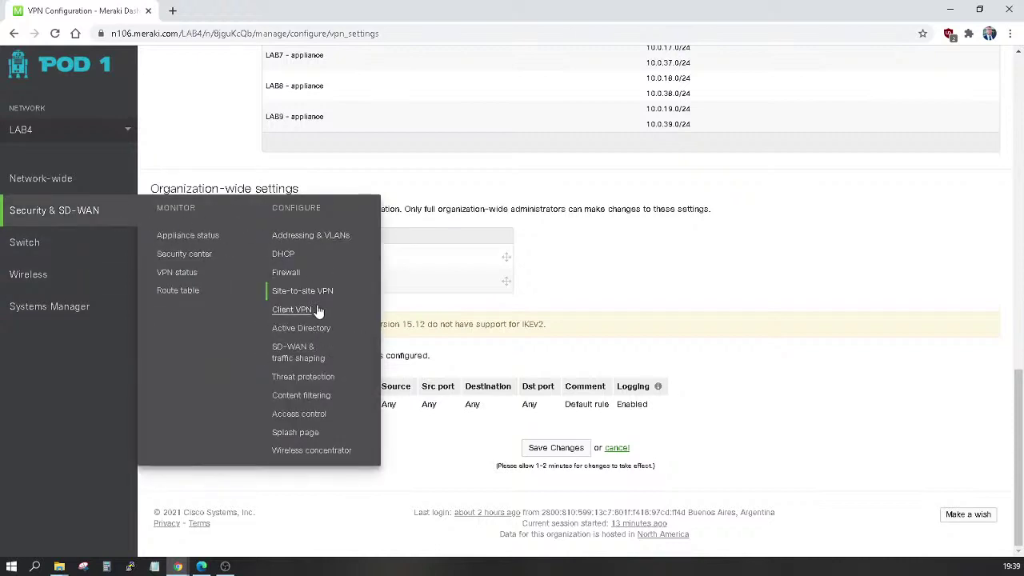
left_click(299, 357)
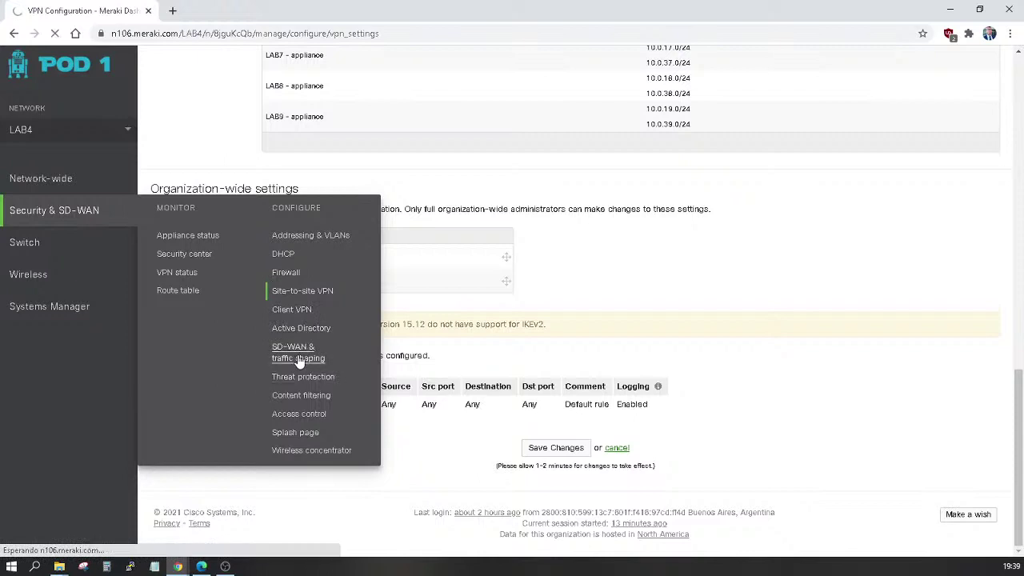
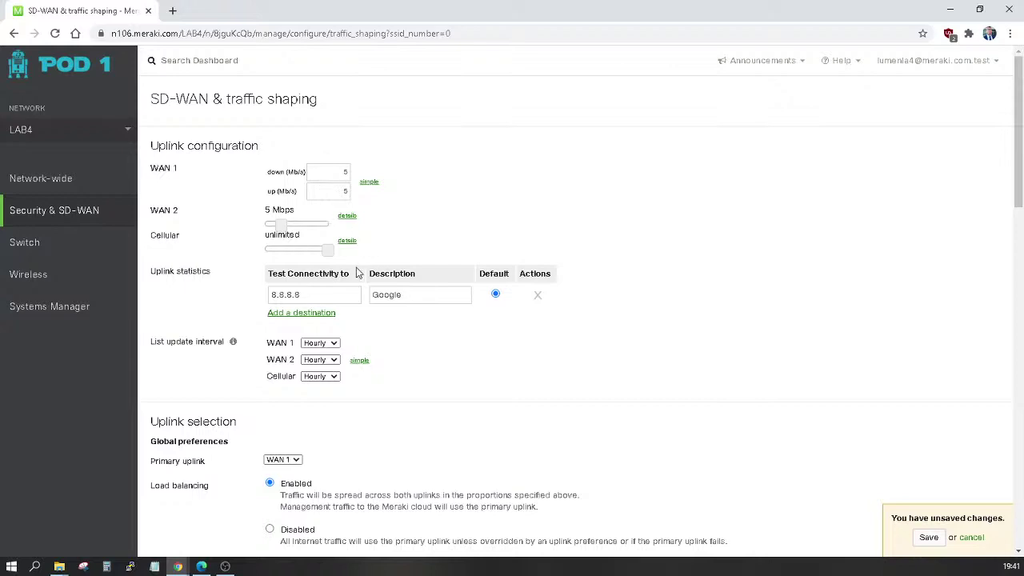
scroll(356, 272, "down", 2)
scroll(357, 273, "down", 2)
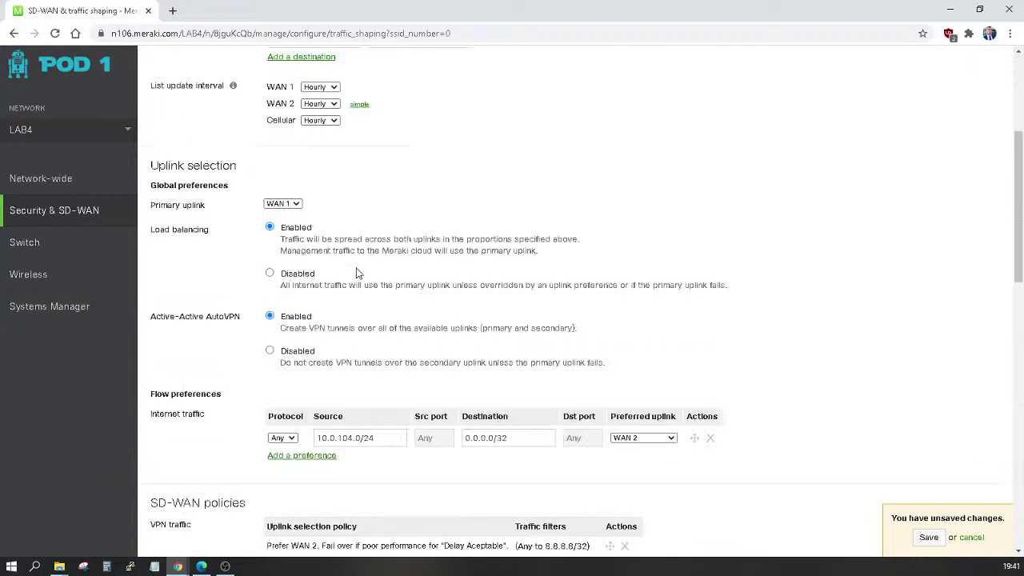
Step: Box the internet traffic flow preference, tick its source, destination and preferred uplink, and clear the annotations
scroll(356, 273, "down", 1)
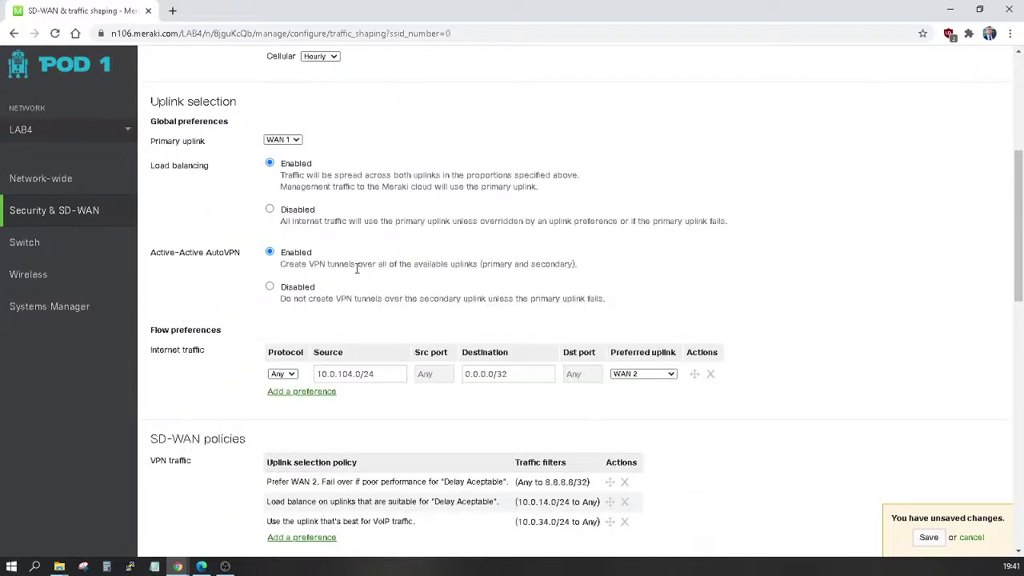
scroll(357, 269, "down", 1)
scroll(354, 267, "up", 1)
mouse_move(241, 340)
left_mouse_down()
mouse_move(371, 389)
mouse_move(760, 408)
mouse_move(782, 394)
left_mouse_up()
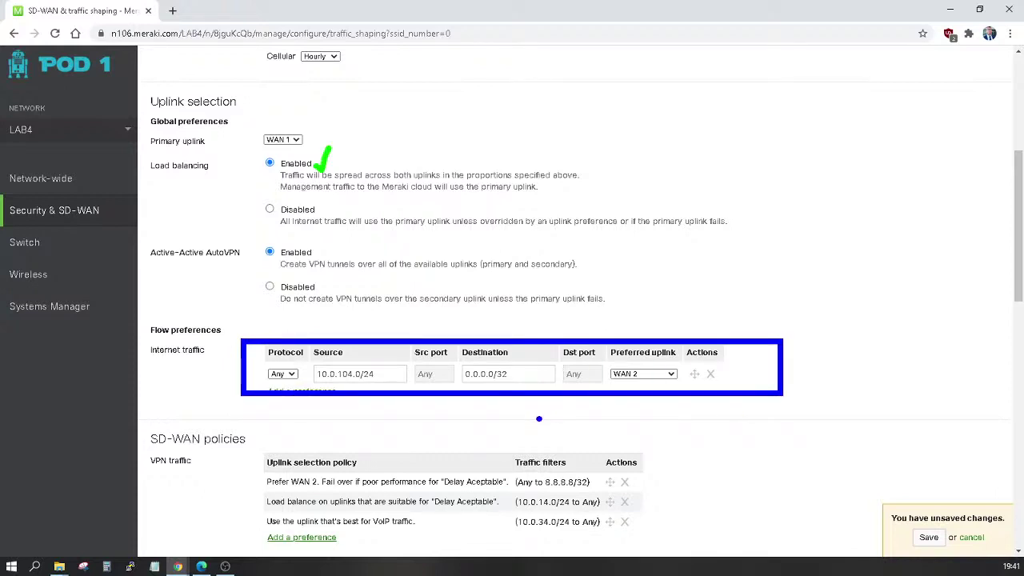
mouse_move(350, 354)
left_mouse_down()
mouse_move(359, 363)
mouse_move(371, 337)
left_mouse_up()
mouse_move(485, 356)
left_mouse_down()
mouse_move(493, 364)
mouse_move(507, 337)
left_mouse_up()
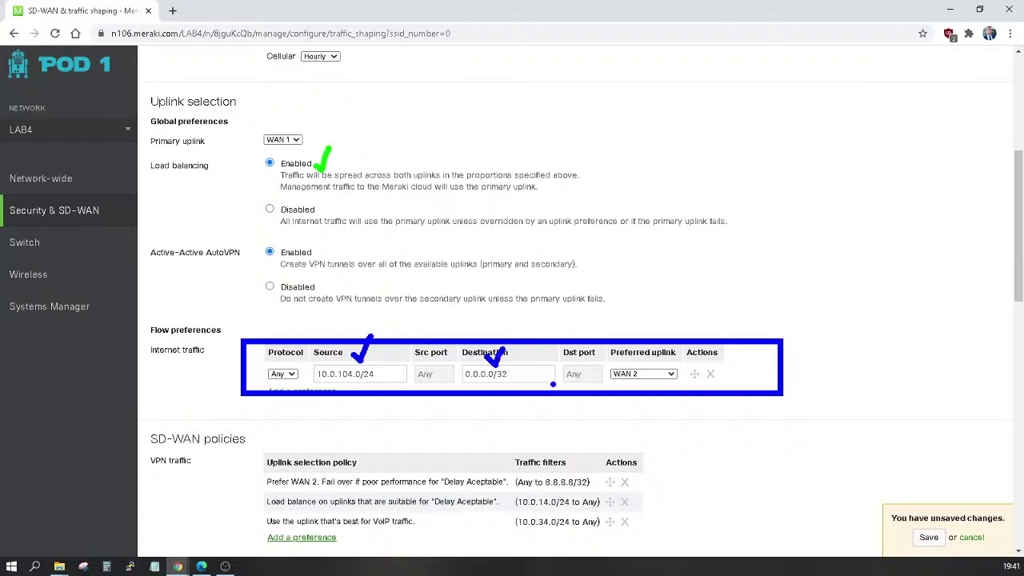
left_click_drag(629, 359, 646, 345)
key("Escape")
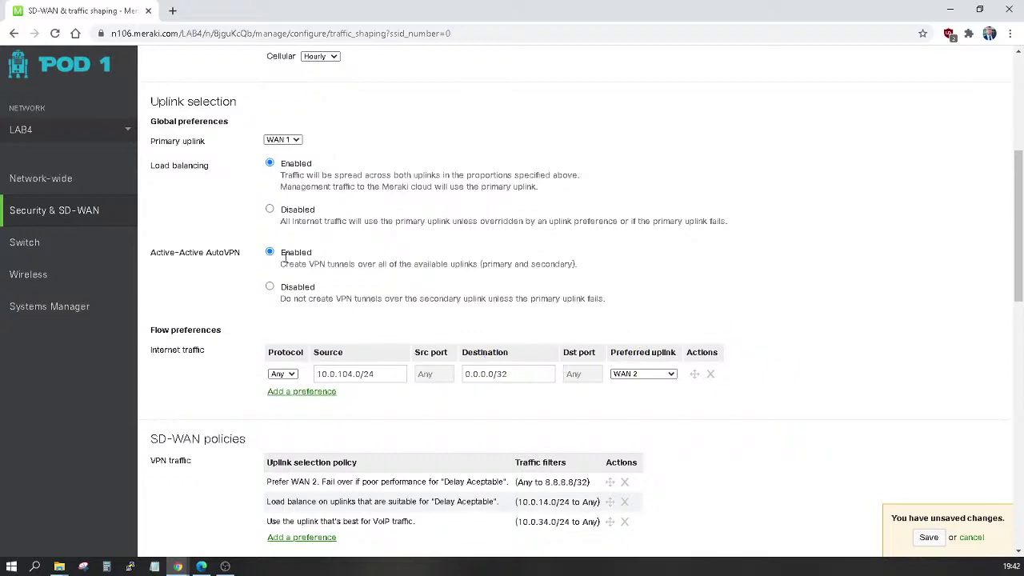
Step: Box the "Prefer WAN 2" VPN traffic policy, tick the maximum latency of the Delay Aceptable class, and clear the annotations
scroll(392, 290, "down", 3)
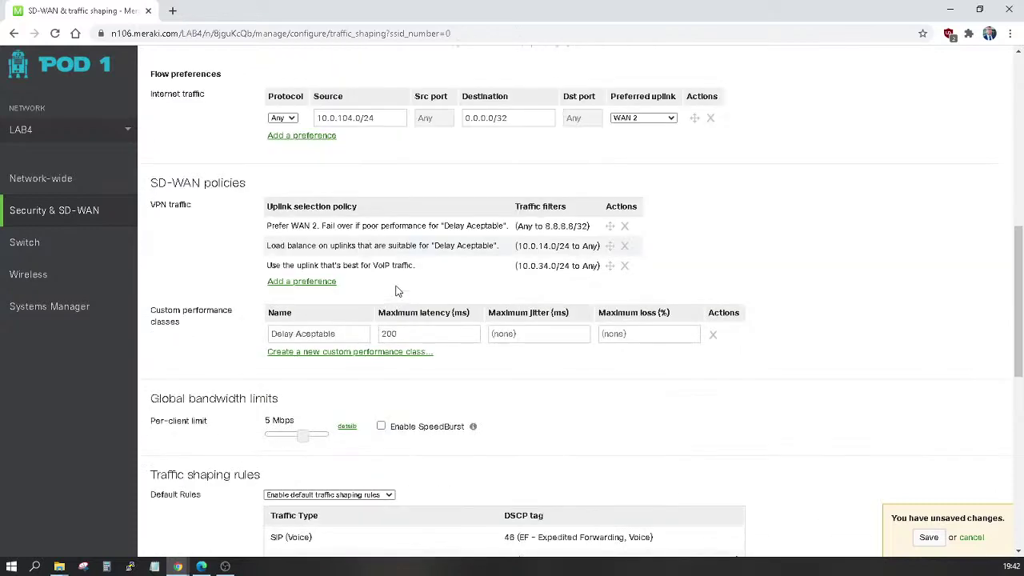
key("ctrl+2")
mouse_move(253, 212)
left_mouse_down()
mouse_move(298, 238)
mouse_move(516, 240)
left_mouse_up()
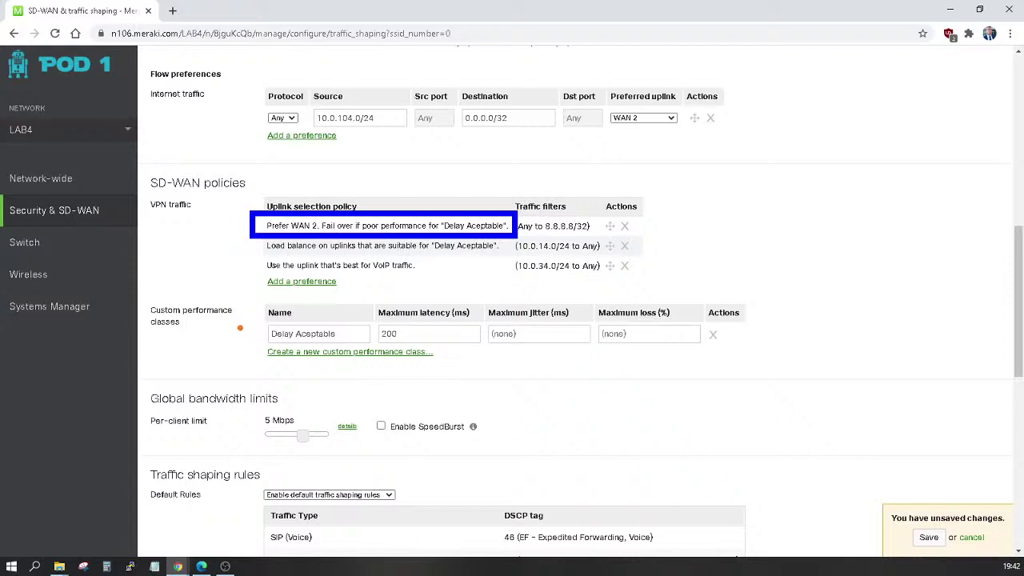
mouse_move(240, 319)
left_mouse_down()
mouse_move(360, 357)
mouse_move(425, 360)
mouse_move(744, 346)
mouse_move(743, 330)
left_mouse_up()
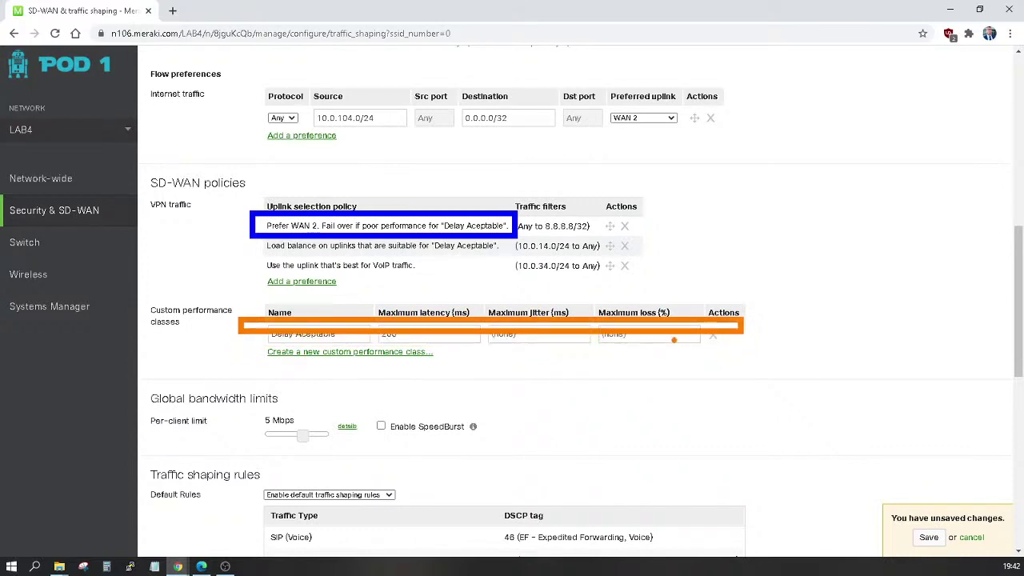
key("ctrl+z")
mouse_move(421, 328)
left_mouse_down()
mouse_move(430, 336)
mouse_move(439, 322)
left_mouse_up()
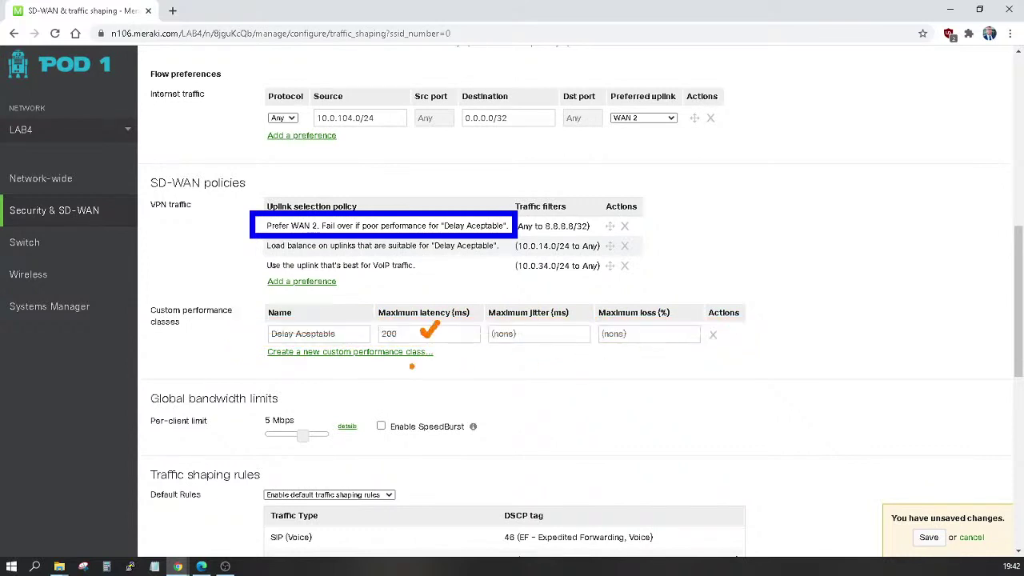
key("Escape")
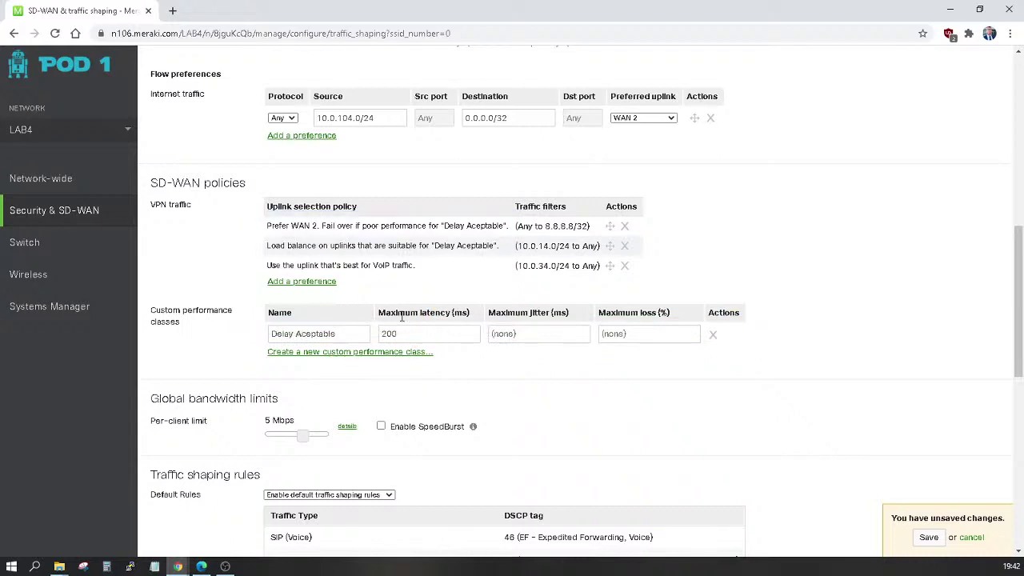
Step: Add an empty custom performance class row and examine the Delay Aceptable class's maximum latency, jitter and loss fields
left_click(374, 352)
left_click(330, 358)
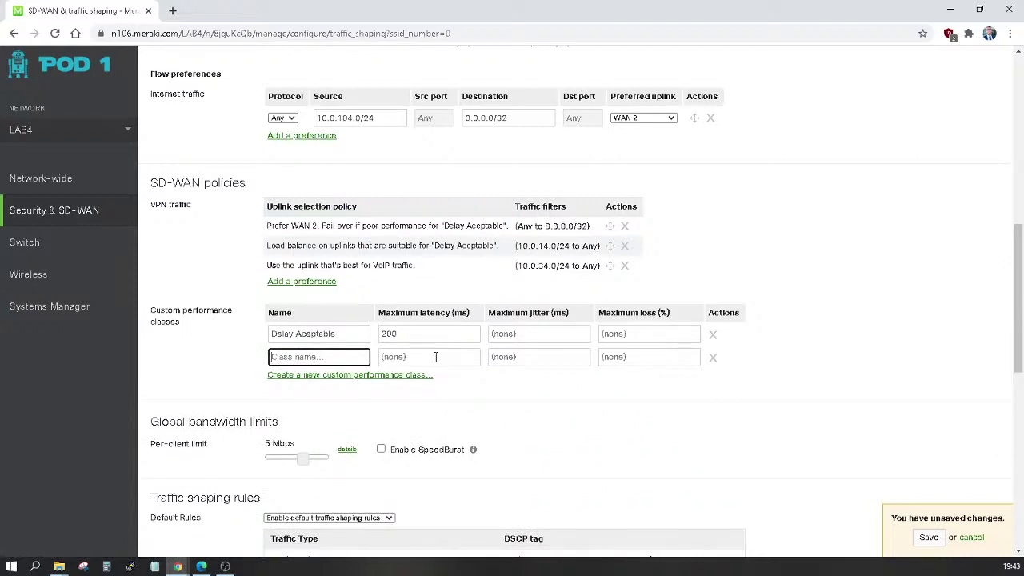
double_click(404, 334)
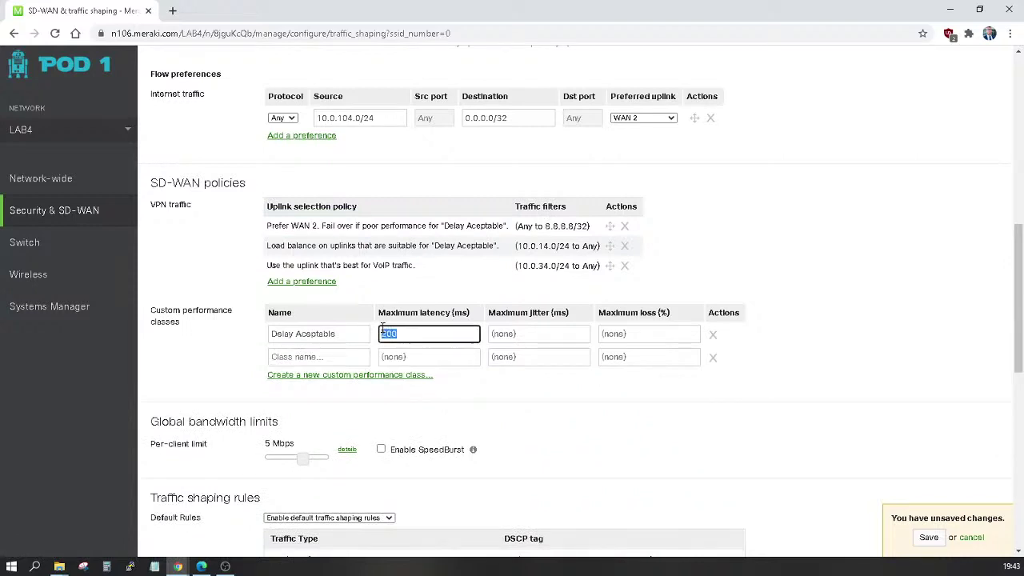
left_click(510, 331)
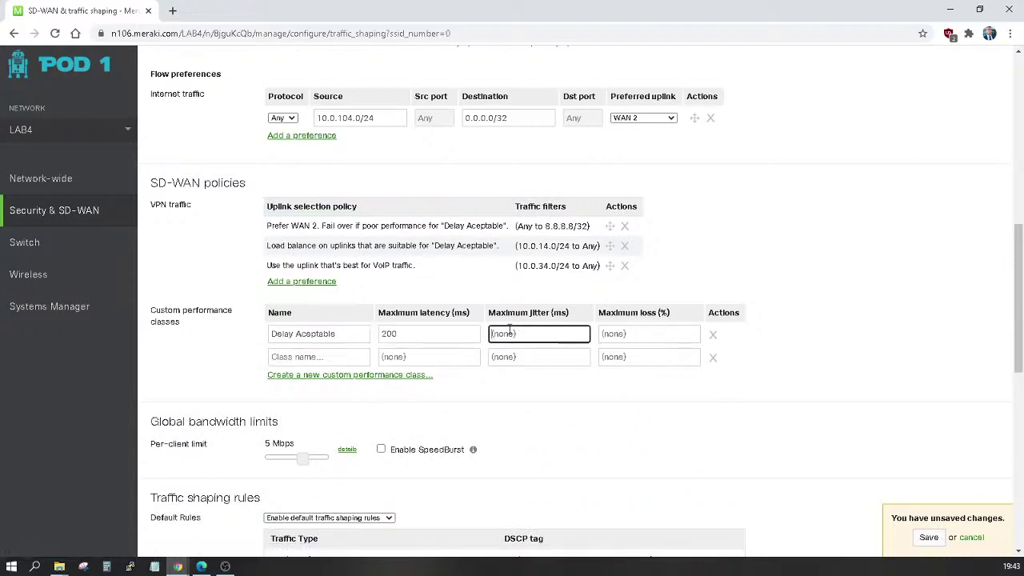
left_click(618, 334)
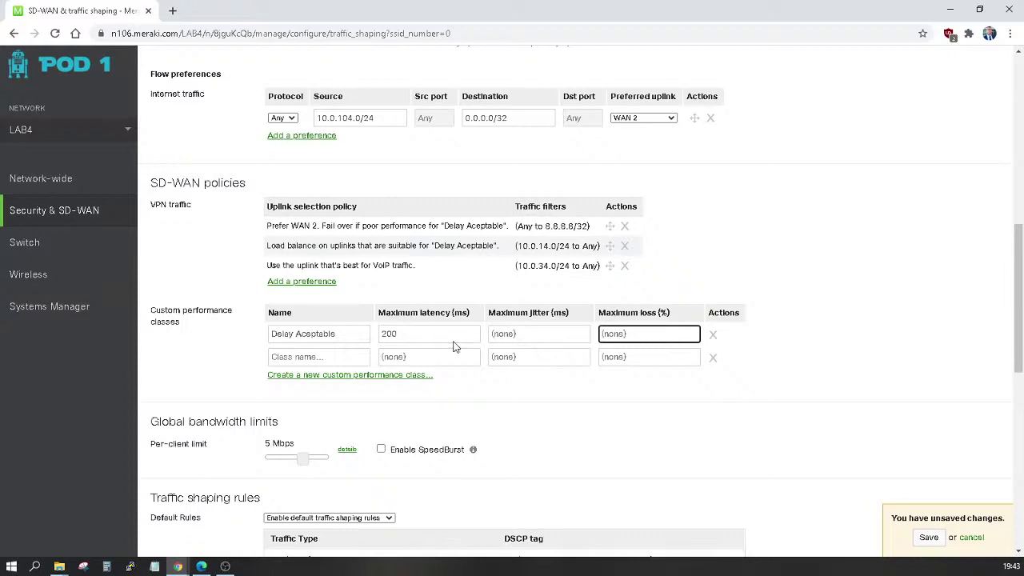
Step: Review the traffic shaping rules and open the Content filtering settings, leaving the SD-WAN page without saving
scroll(452, 340, "down", 3)
scroll(445, 323, "down", 5)
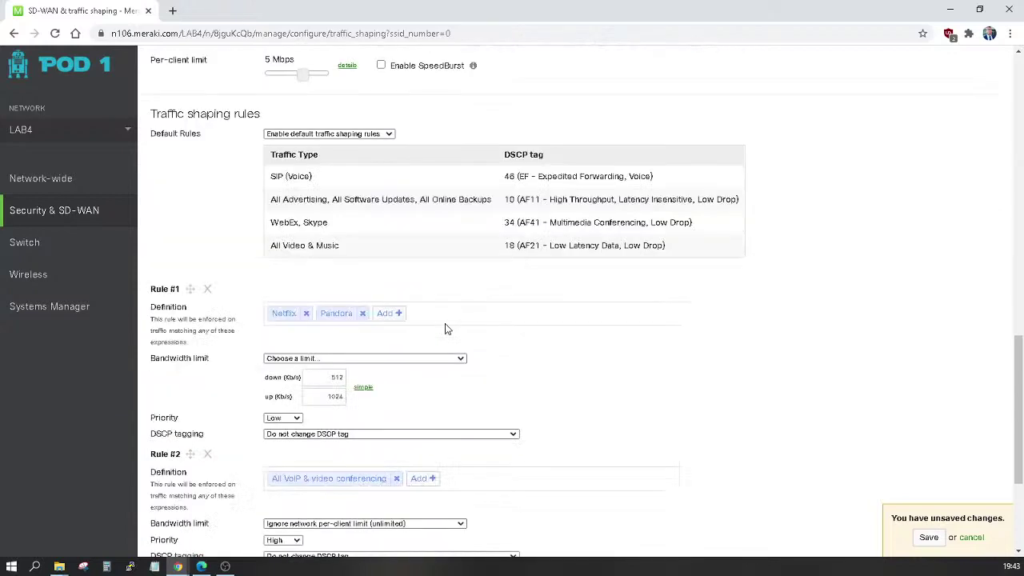
mouse_move(99, 231)
mouse_move(79, 214)
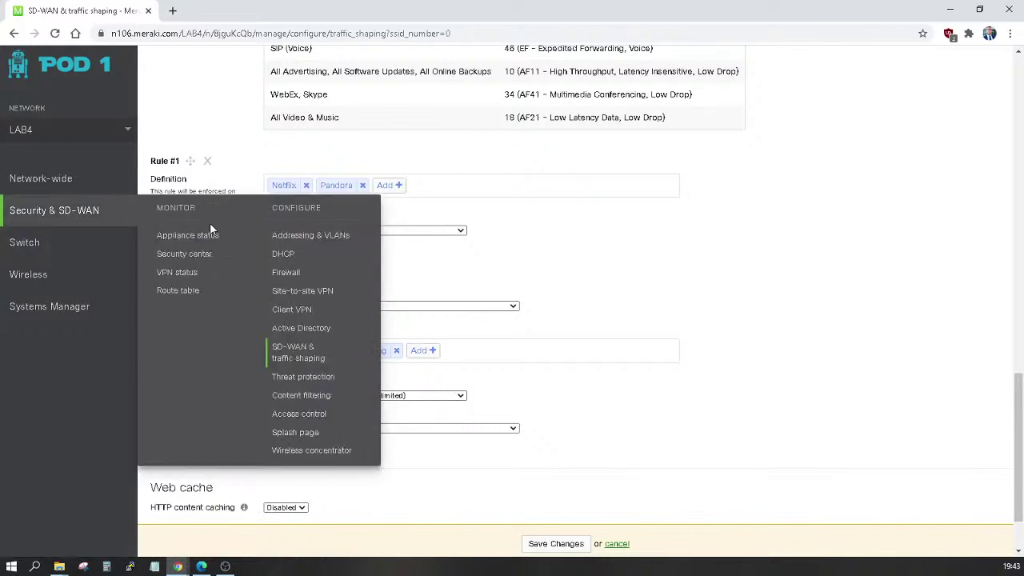
left_click(303, 397)
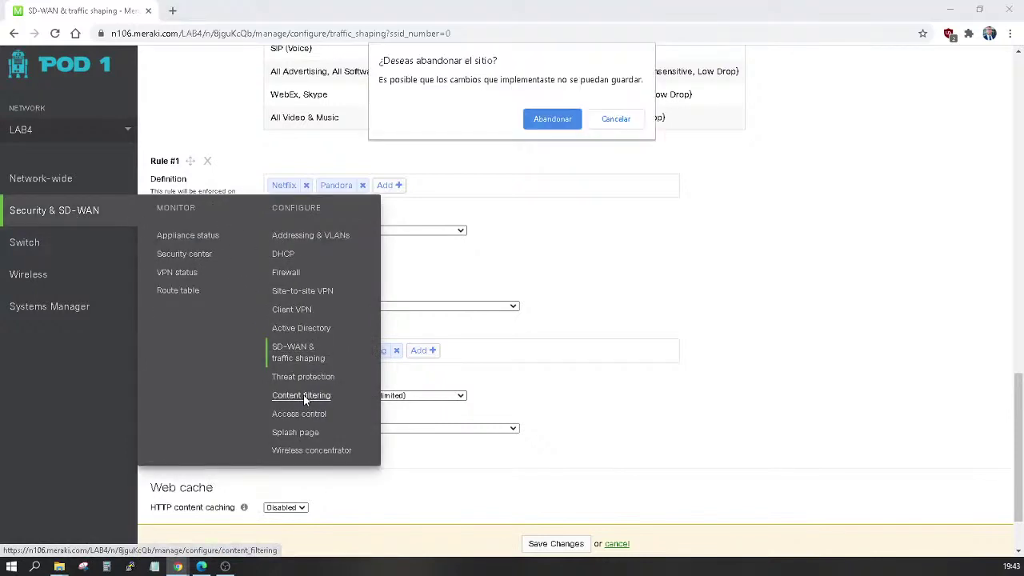
left_click(558, 122)
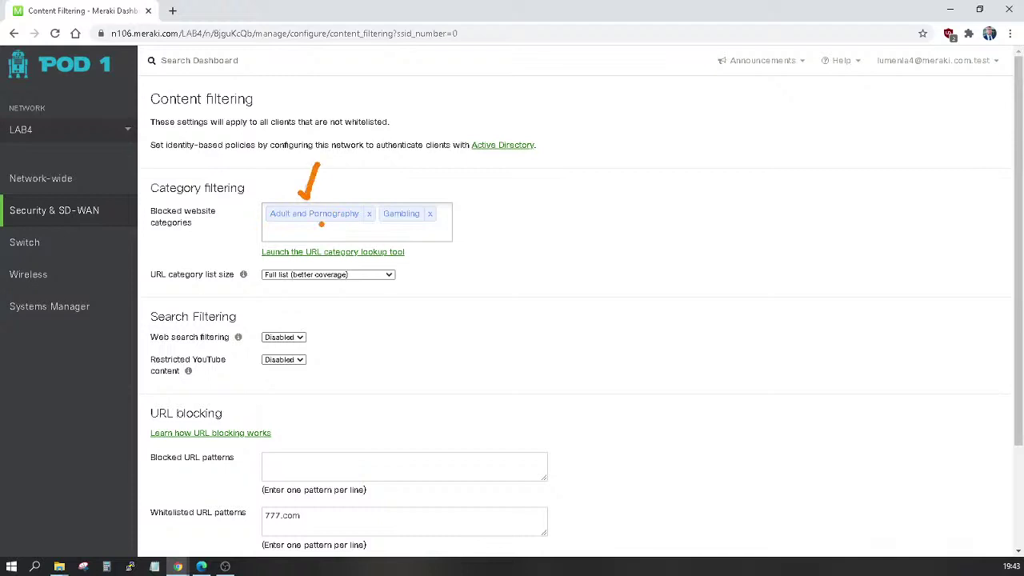
Step: Mark the blocked website categories Adult and Pornography and Gambling with crosses, and clear the marks
left_click_drag(301, 171, 327, 200)
mouse_move(423, 178)
left_mouse_down()
mouse_move(404, 201)
mouse_move(426, 200)
left_mouse_up()
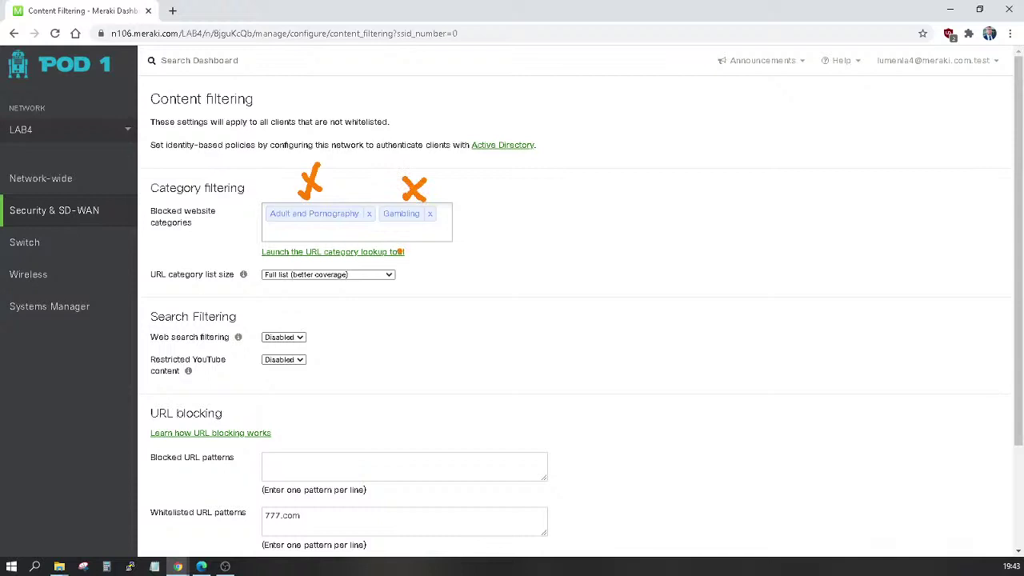
key("Escape")
Step: Box the whitelisted URL patterns, link them to the blocked Gambling category with an arrow, and clear the annotations
scroll(457, 249, "down", 3)
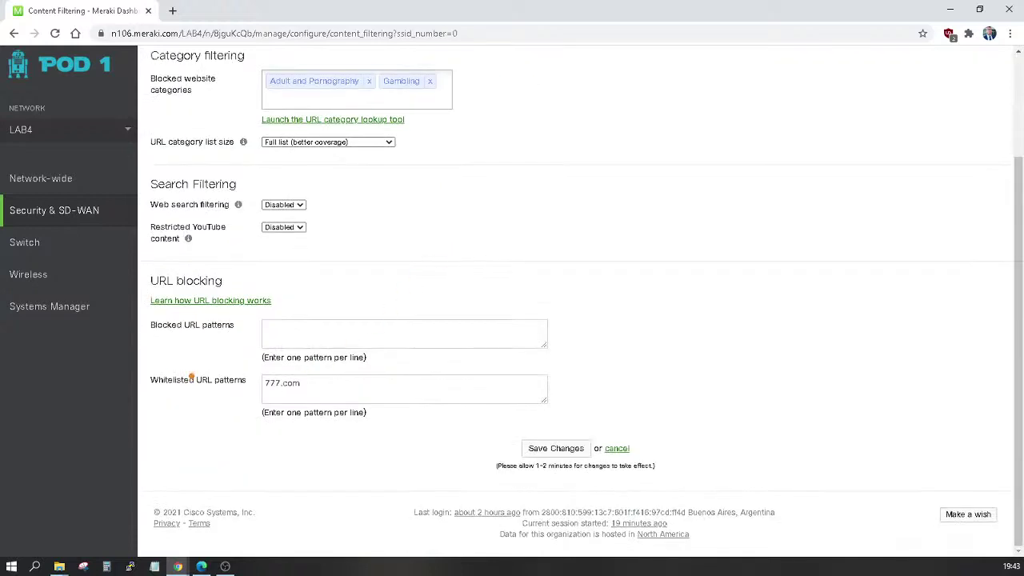
mouse_move(143, 366)
left_mouse_down()
mouse_move(259, 419)
mouse_move(632, 432)
left_mouse_up()
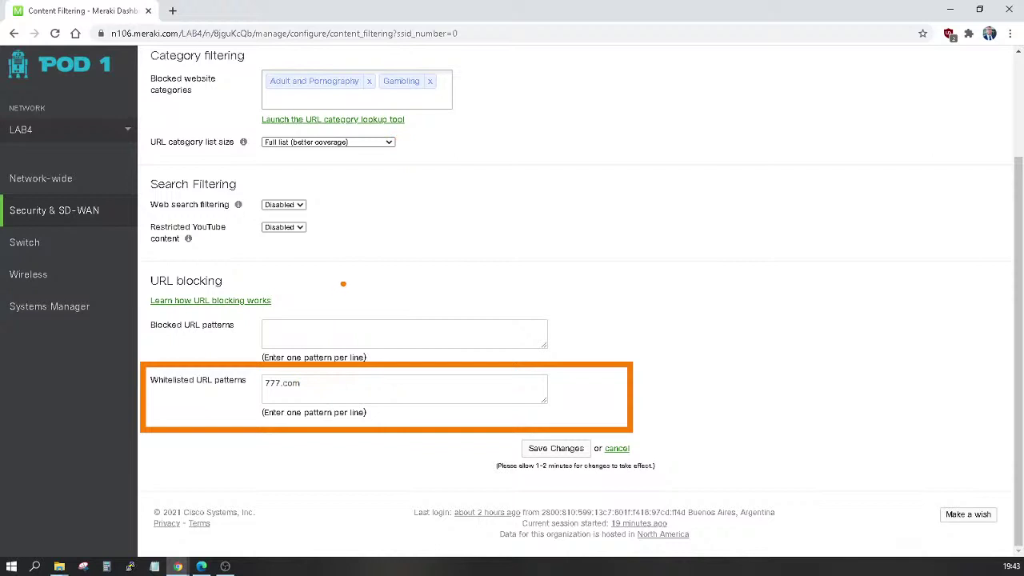
left_click_drag(397, 96, 286, 370)
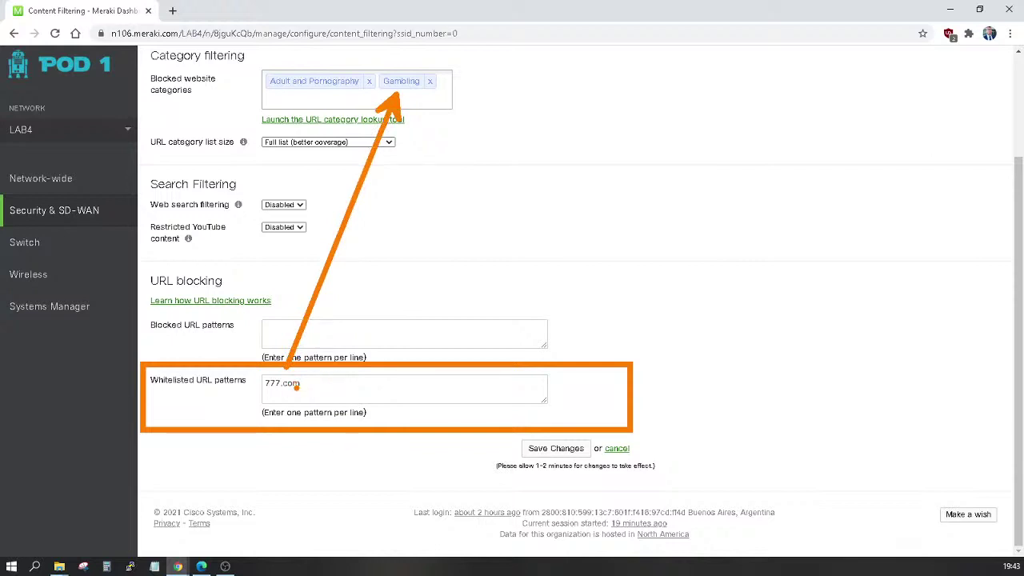
left_click_drag(170, 355, 190, 337)
key("Escape")
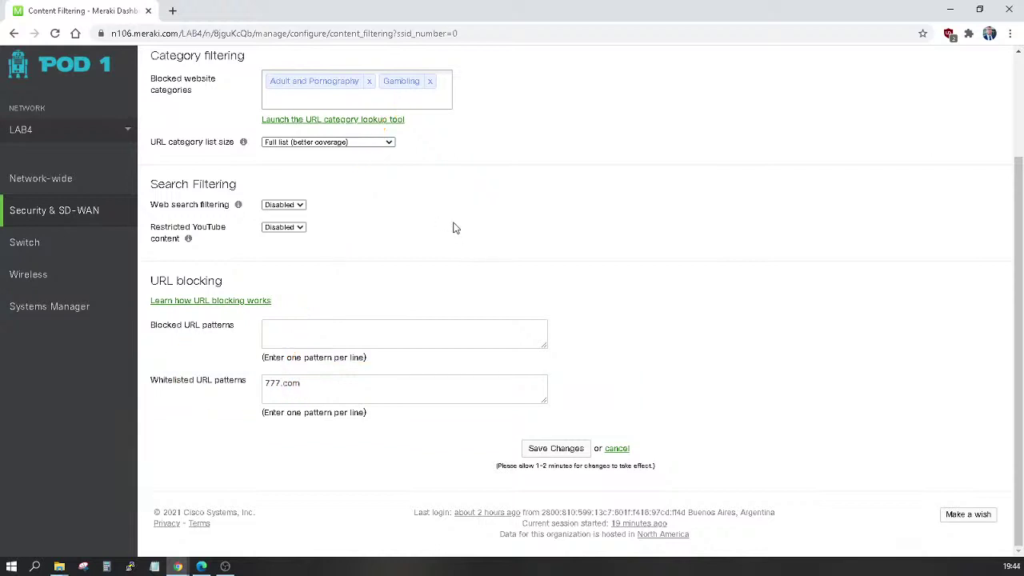
Step: Point out the Route table page with an arrow, open it and examine the listed subnets and their routes
mouse_move(113, 208)
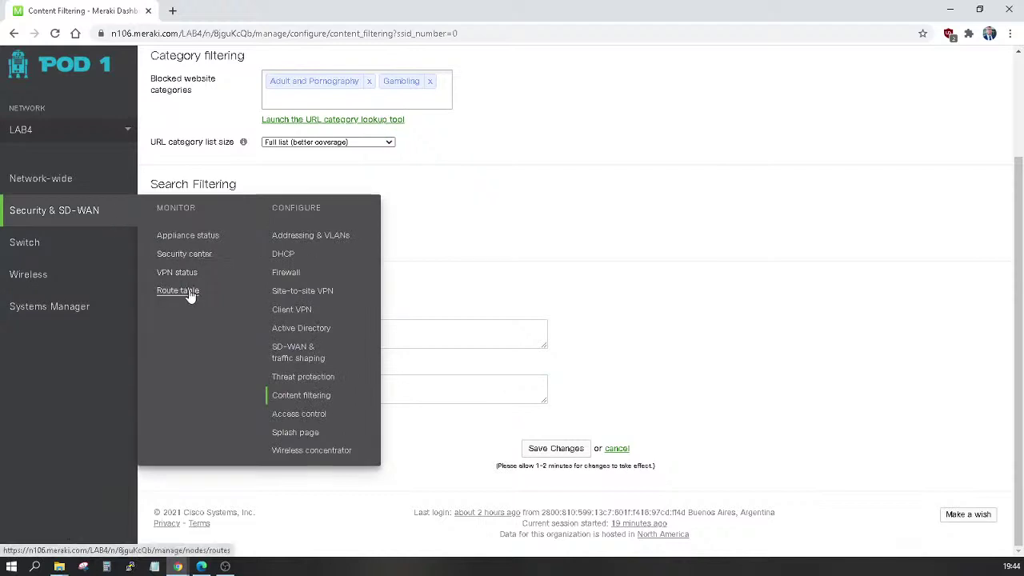
key("ctrl+2")
left_click_drag(211, 289, 235, 304)
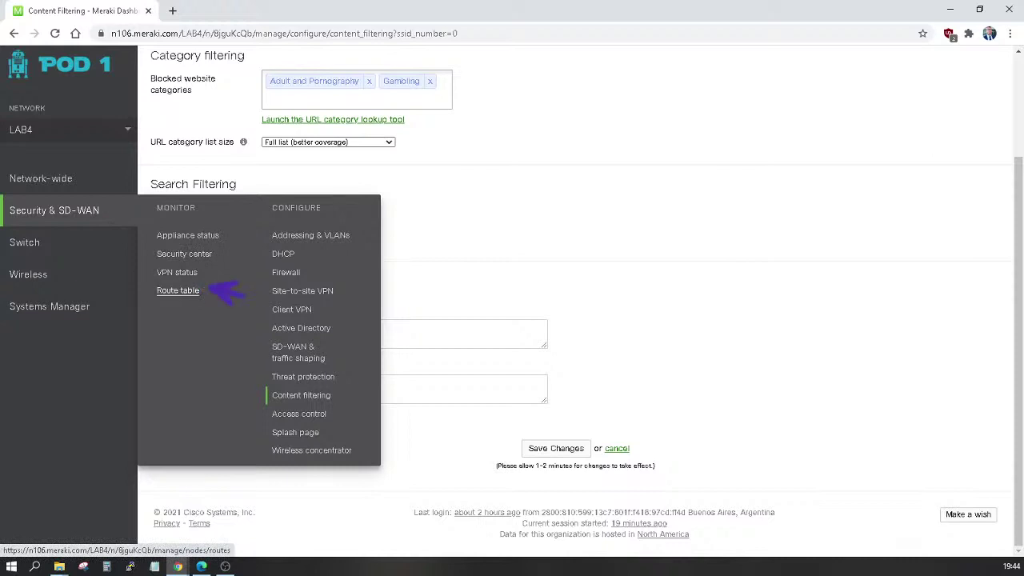
key("Escape")
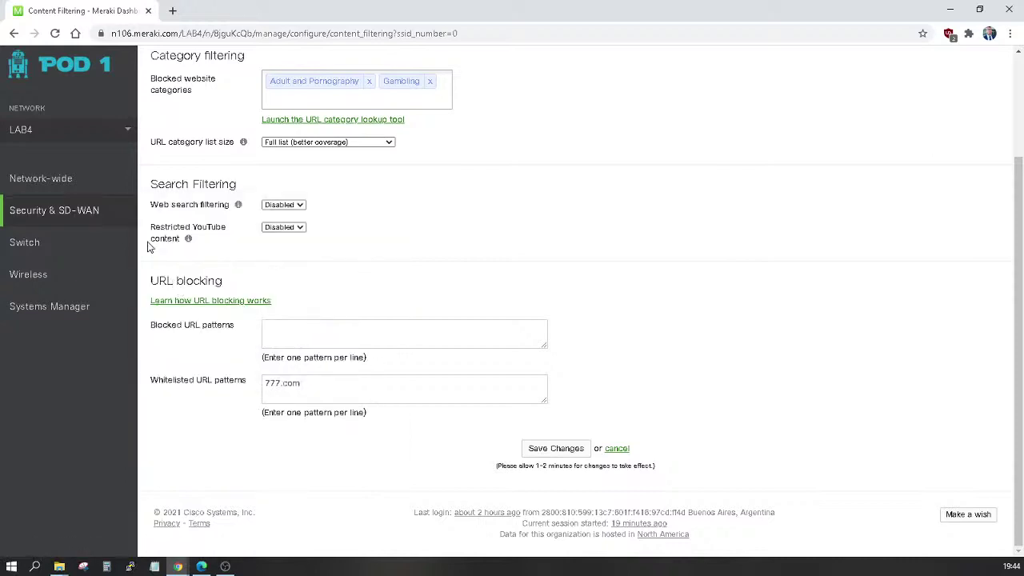
left_click(178, 291)
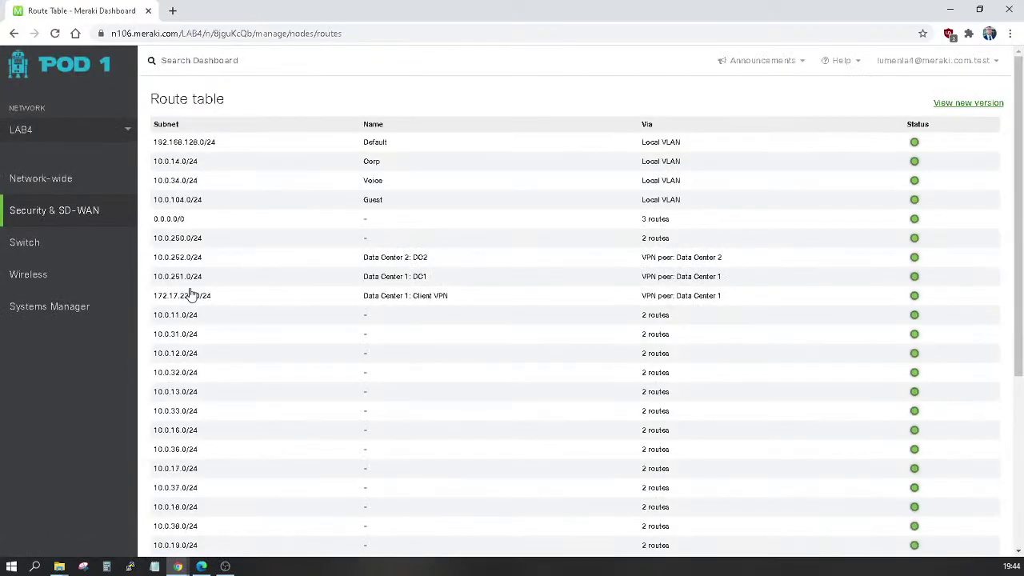
scroll(498, 386, "down", 3)
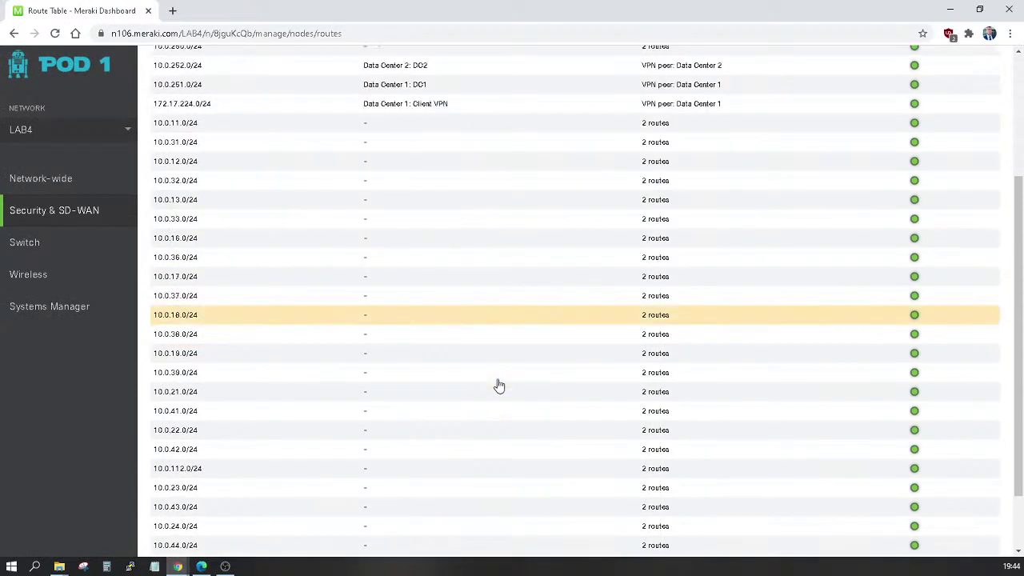
scroll(498, 386, "down", 3)
scroll(498, 387, "up", 8)
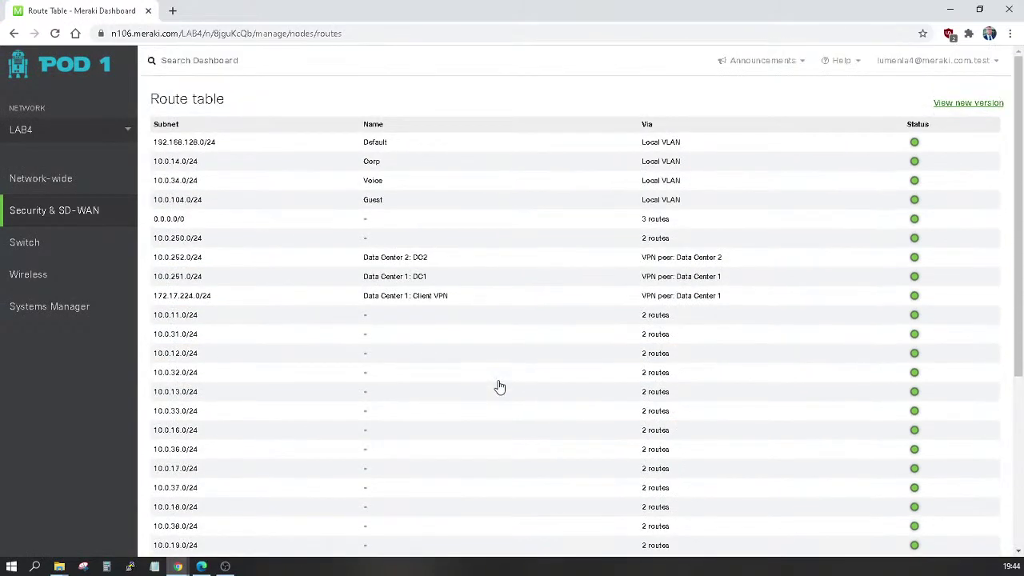
scroll(498, 388, "down", 3)
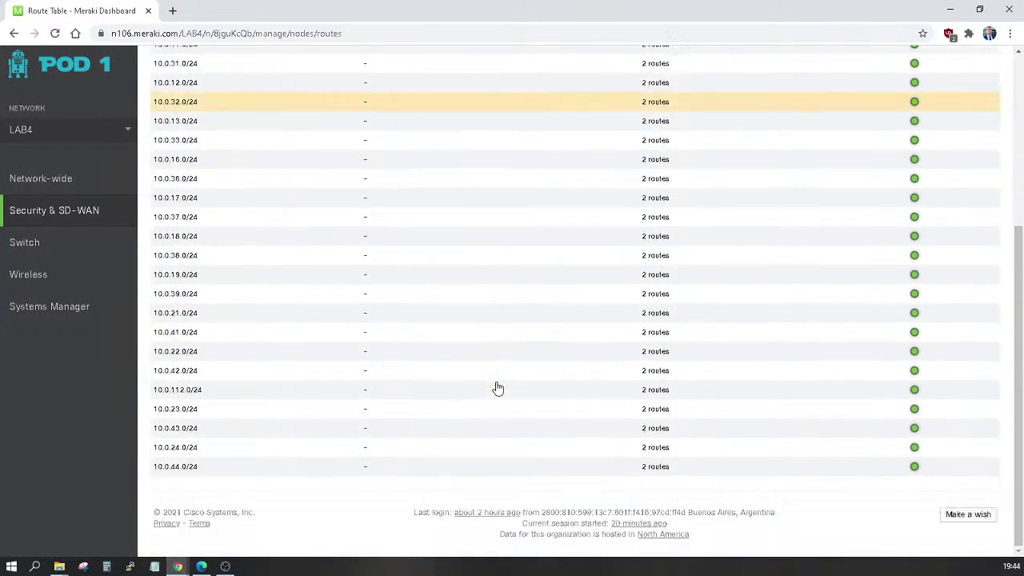
scroll(498, 388, "up", 10)
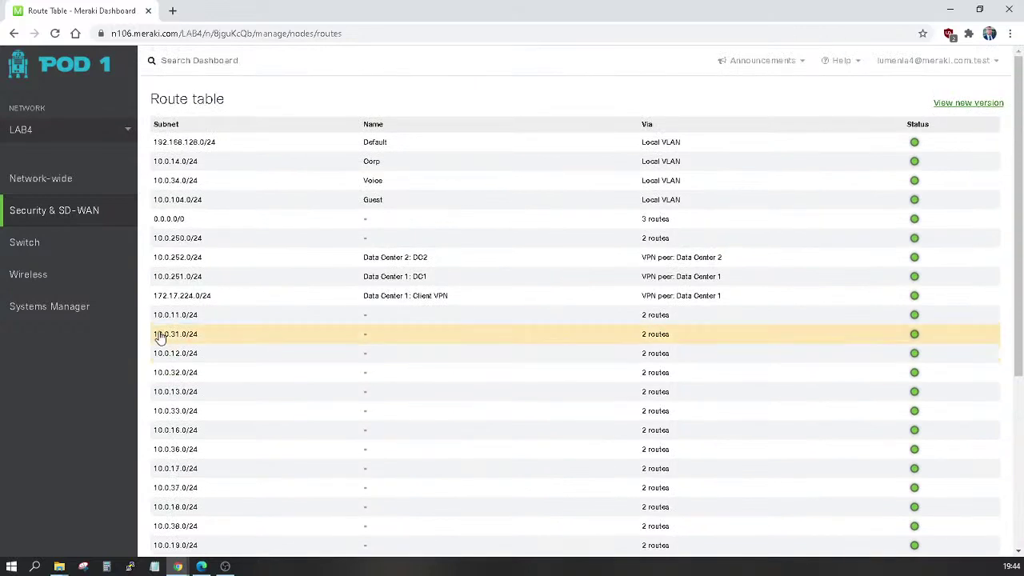
Step: Open the switch's Routing & DHCP page and its OSPF routing settings
mouse_move(8, 260)
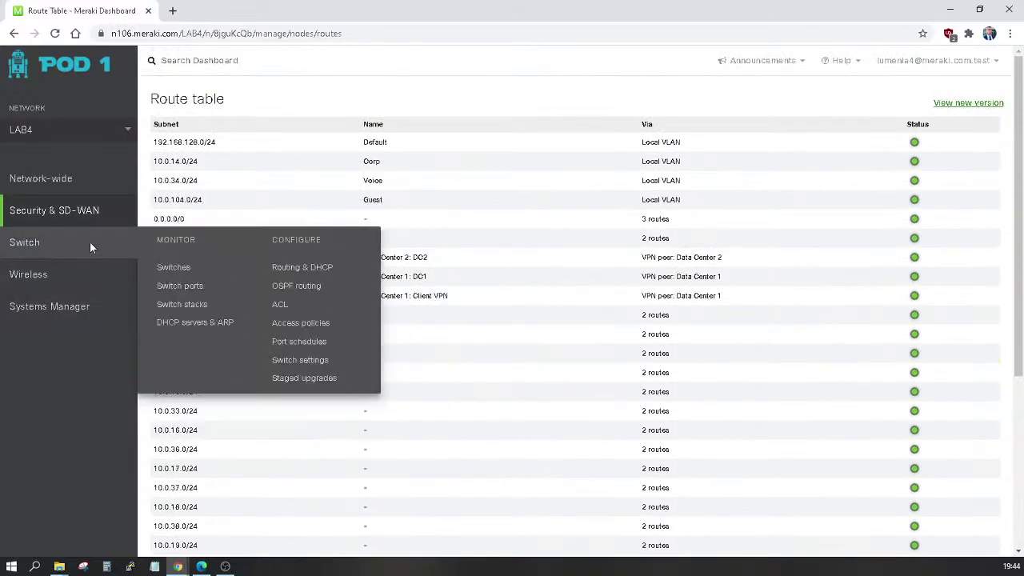
left_click(313, 289)
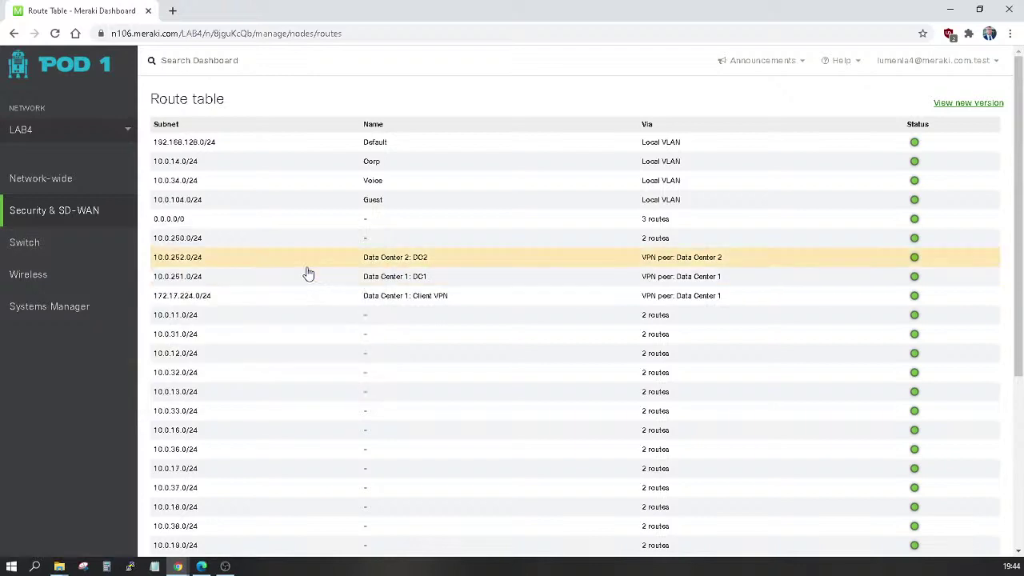
mouse_move(102, 257)
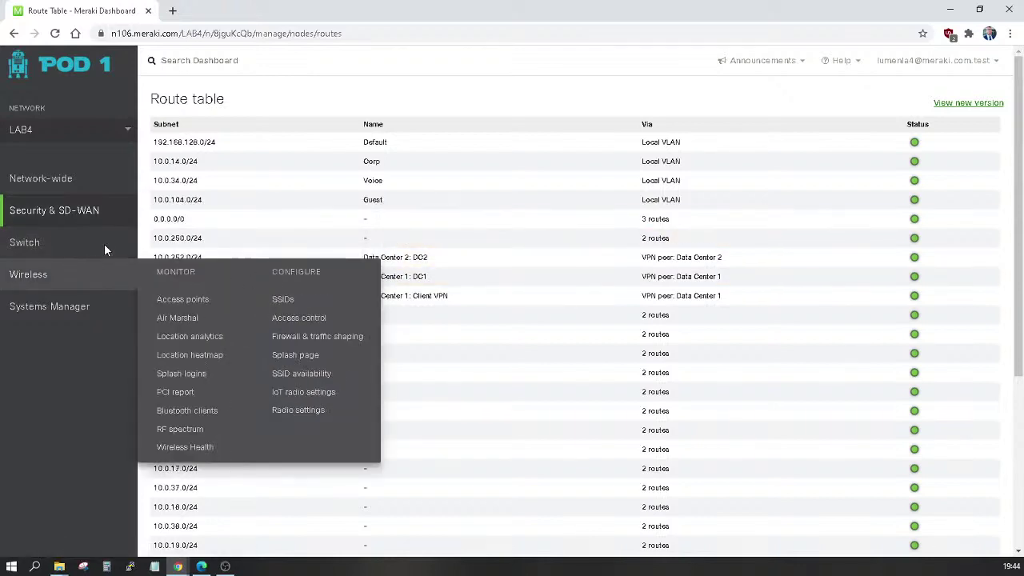
left_click(301, 270)
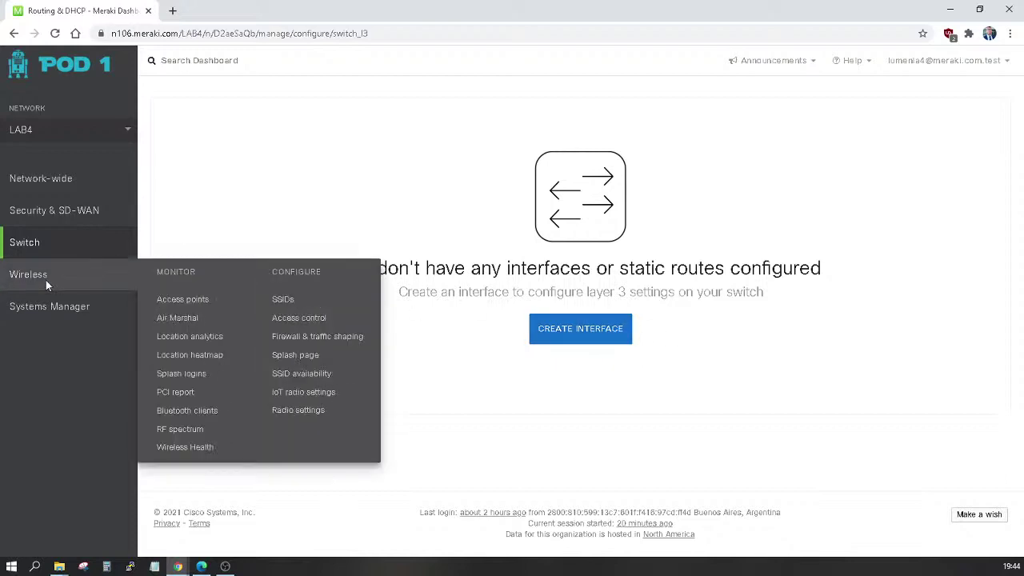
mouse_move(58, 241)
left_click(312, 291)
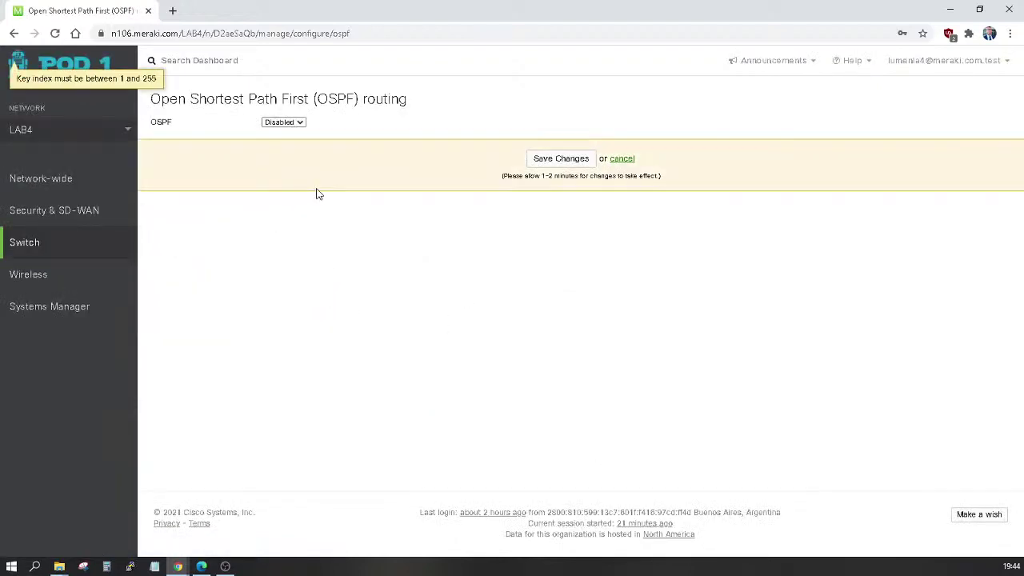
Step: Set OSPF to Enabled to reveal its settings, and open the switch's ACL page without saving the change
left_click(294, 123)
left_click(293, 140)
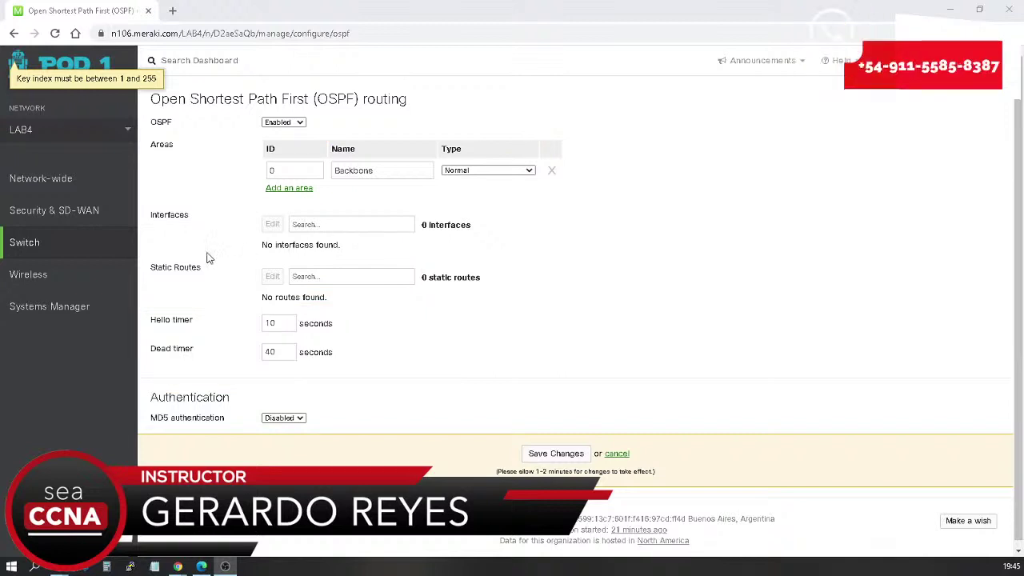
mouse_move(91, 244)
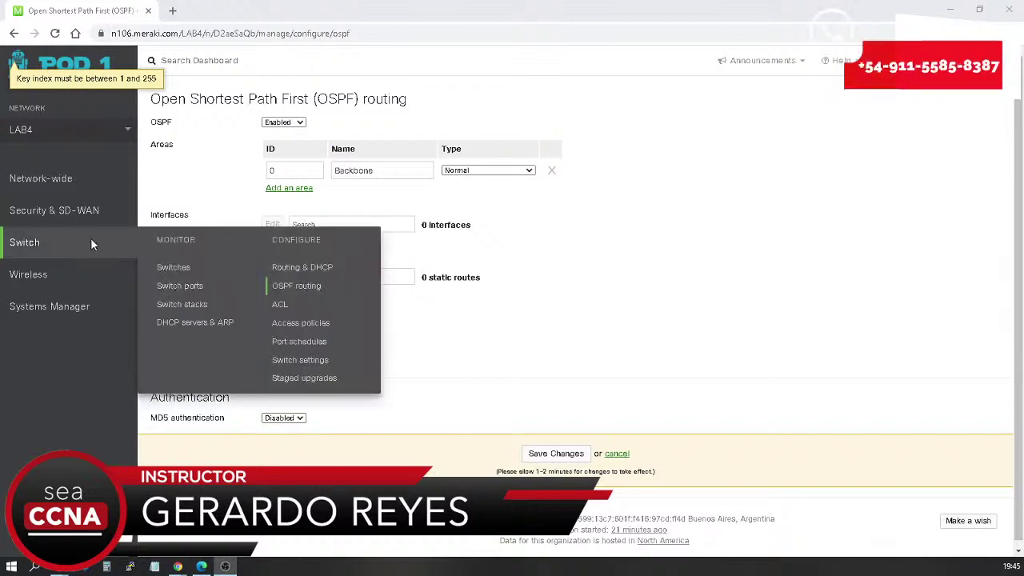
left_click(280, 305)
left_click(545, 119)
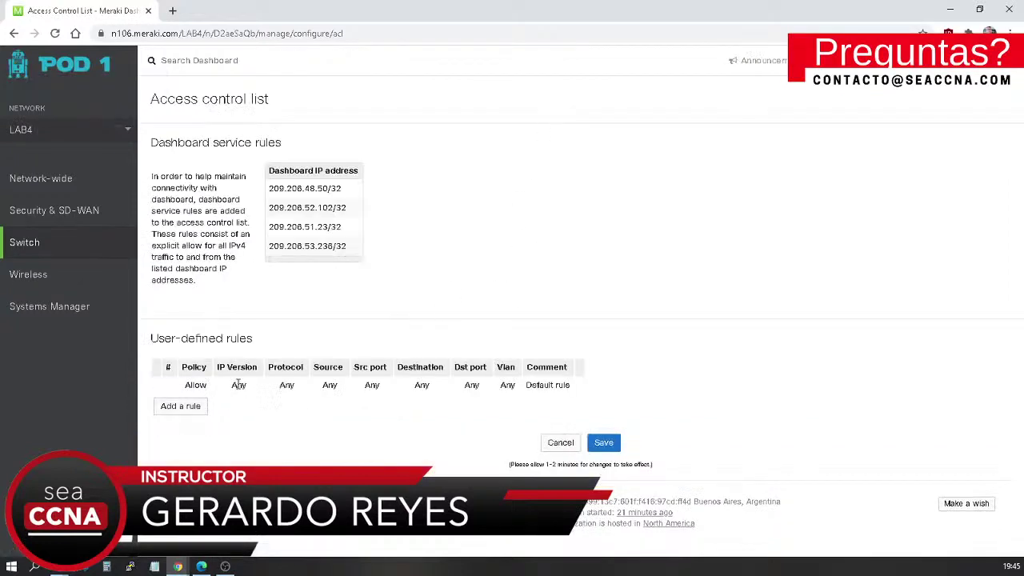
Step: Add a blank user-defined ACL rule and review its policy, IP version, protocol and comment fields
left_click(190, 406)
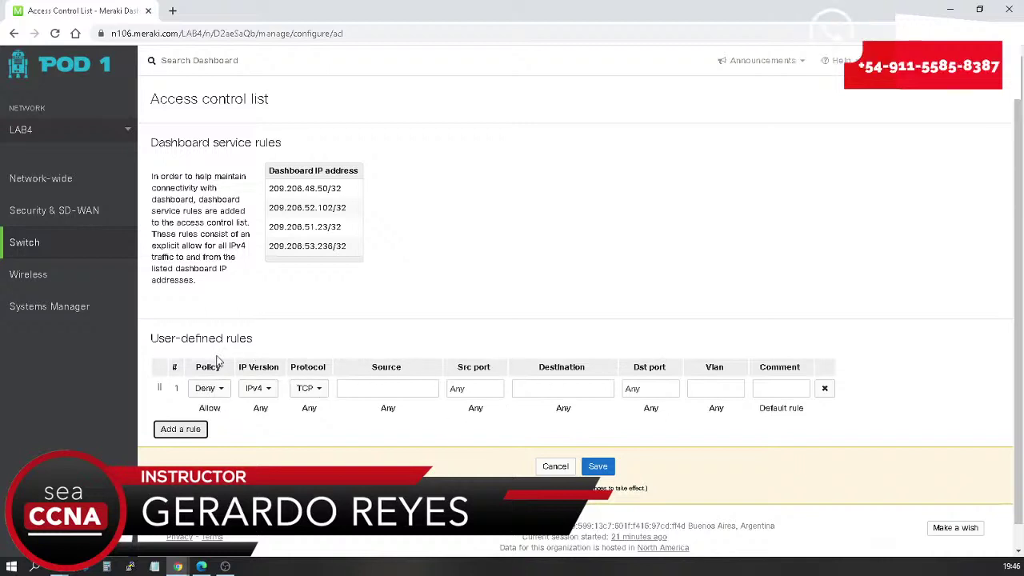
left_click(209, 389)
left_click(257, 389)
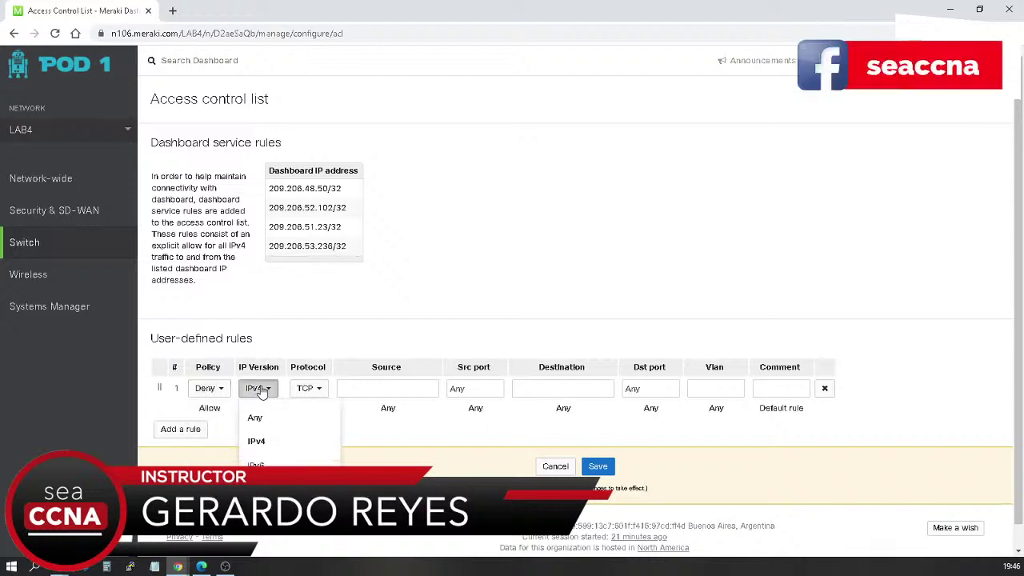
left_click(312, 390)
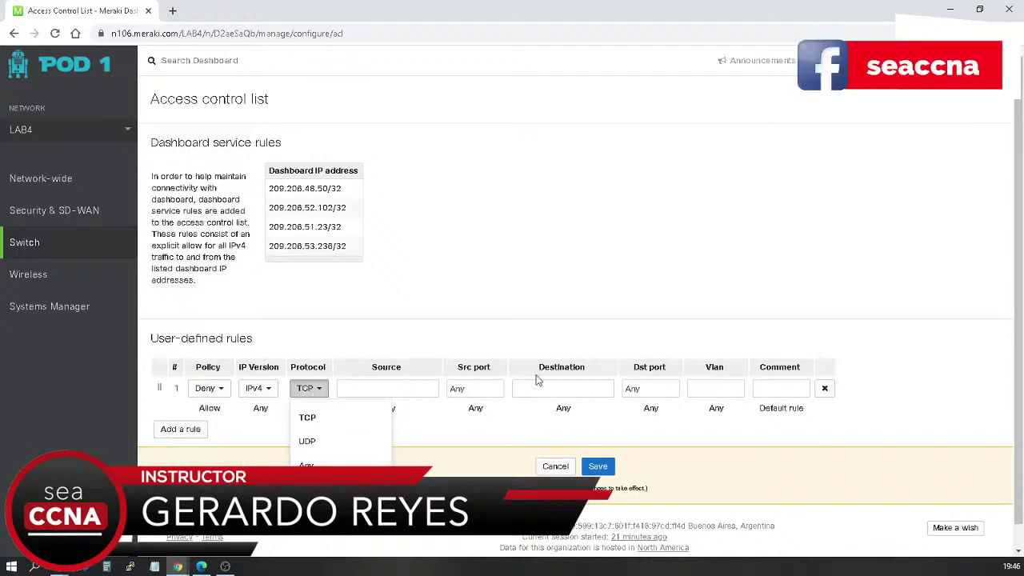
left_click(526, 293)
left_click(758, 390)
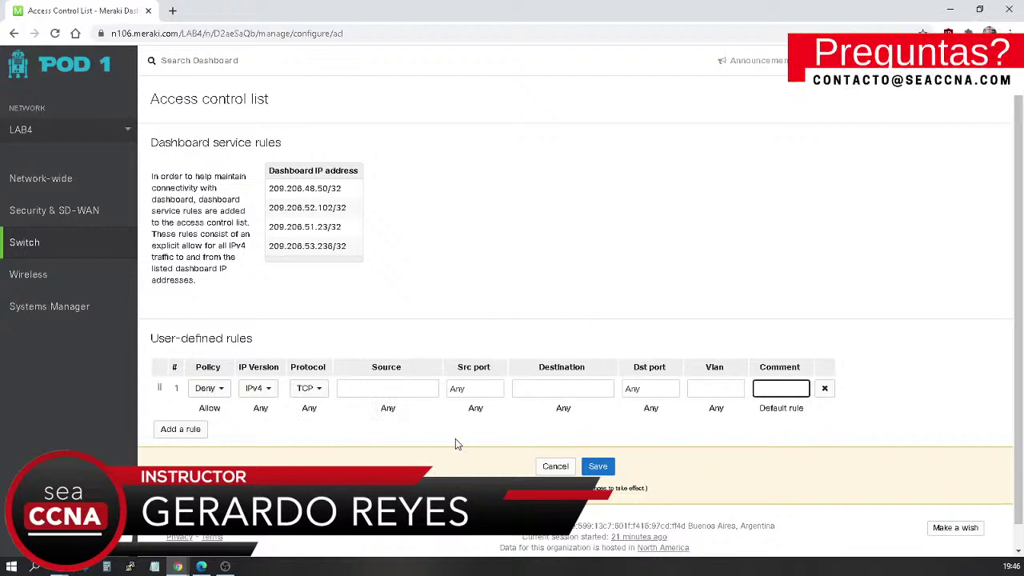
Step: Open the wireless SSIDs configuration overview, discarding the unsaved ACL rule
mouse_move(101, 253)
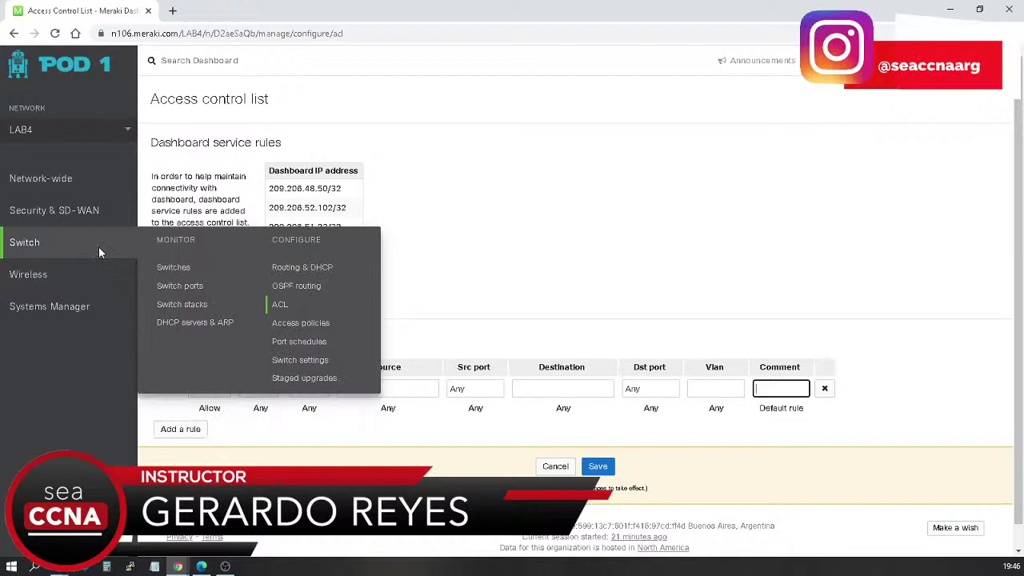
mouse_move(40, 280)
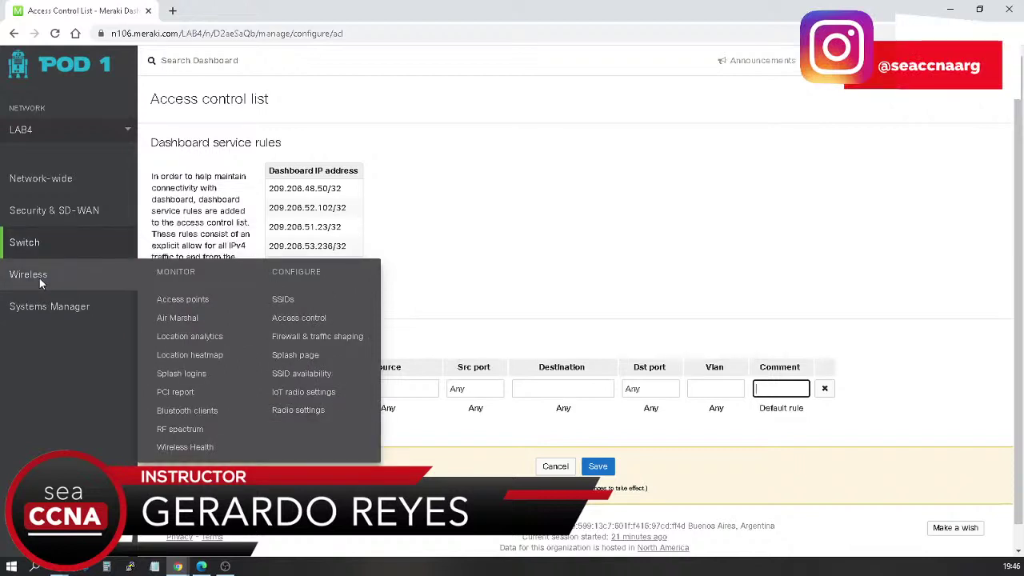
left_click(284, 302)
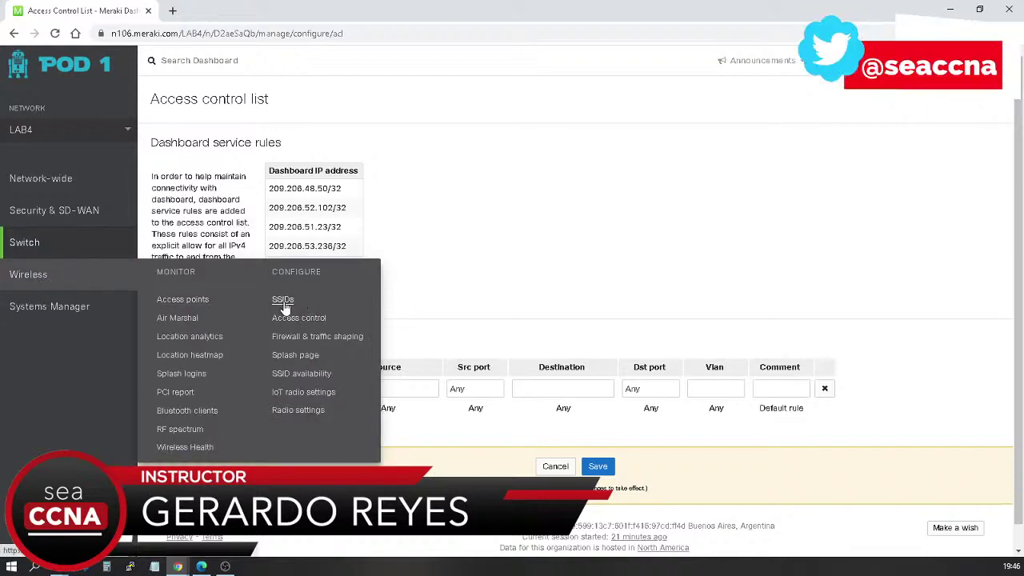
left_click(575, 124)
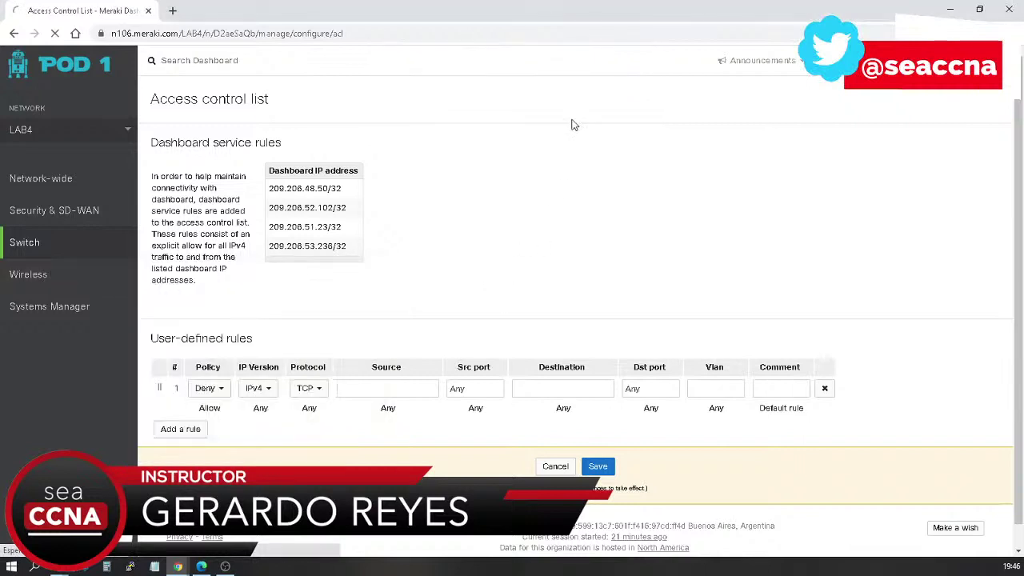
mouse_move(63, 282)
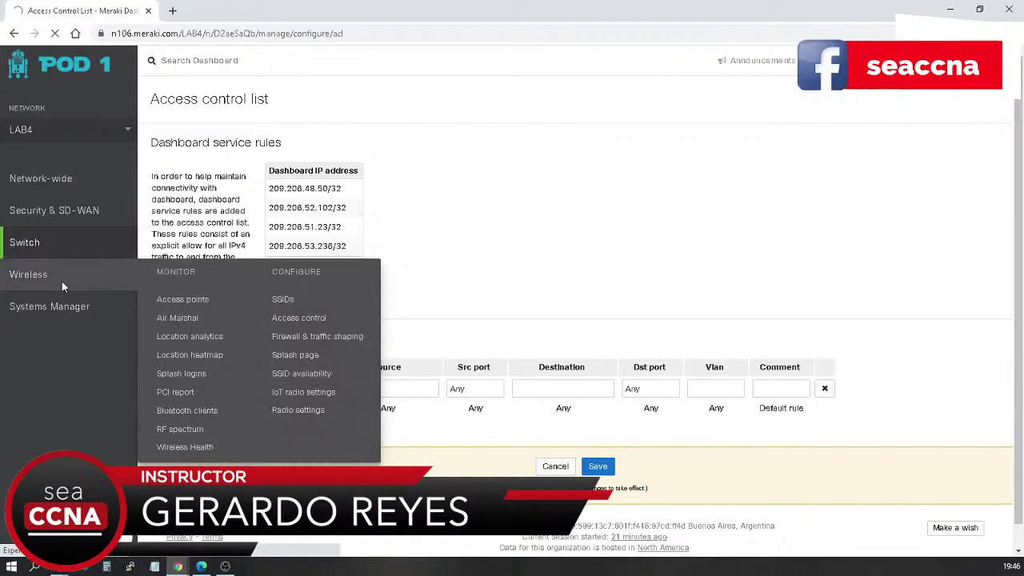
left_click(282, 299)
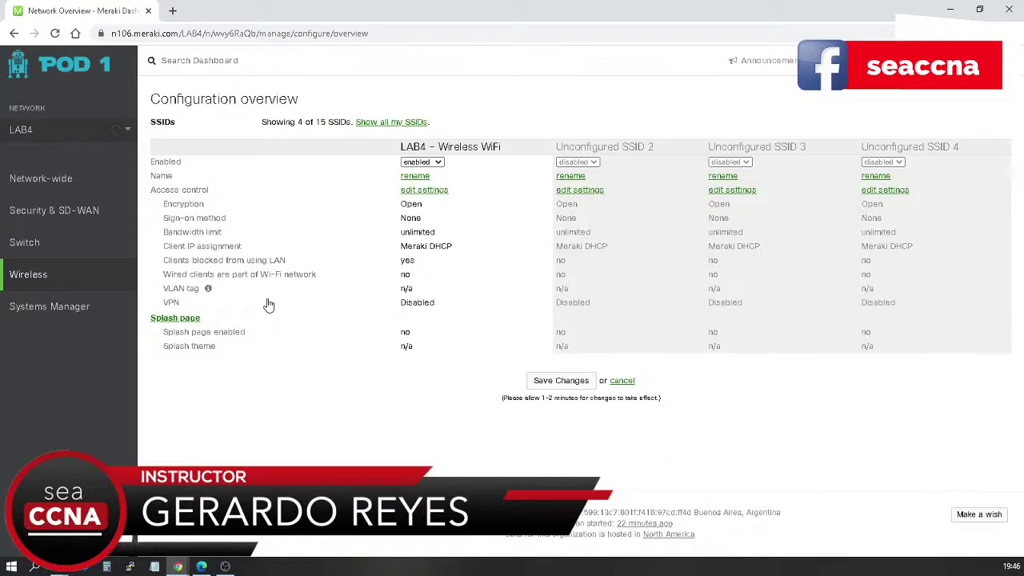
Step: Box the LAB4 - Wireless WiFi, Unconfigured SSID 2 and Unconfigured SSID 3 columns, and clear the boxes
mouse_move(384, 124)
left_mouse_down()
mouse_move(530, 340)
mouse_move(532, 373)
left_mouse_up()
left_click_drag(547, 126, 688, 353)
mouse_move(694, 125)
left_mouse_down()
mouse_move(732, 156)
mouse_move(862, 379)
left_mouse_up()
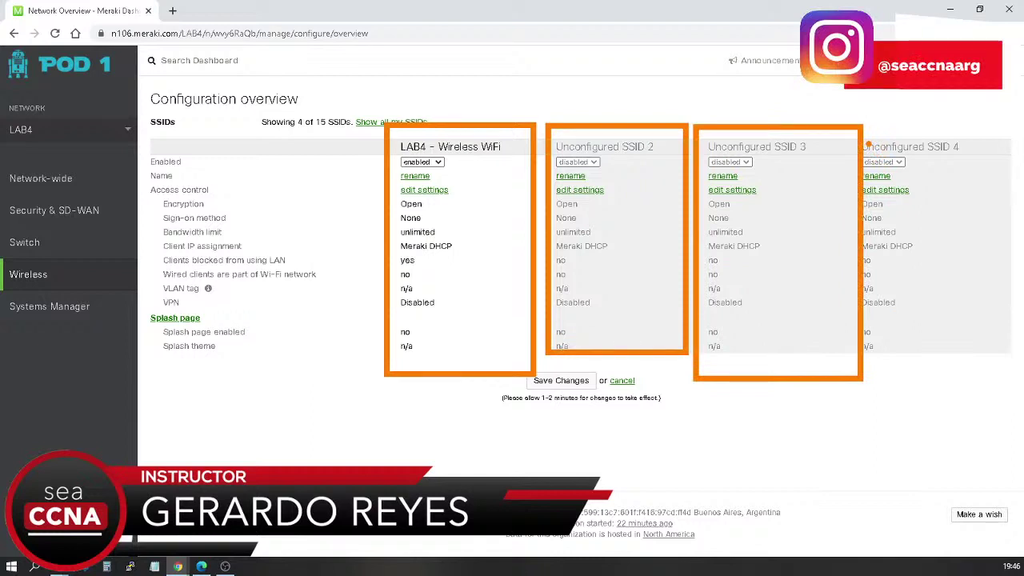
key("Escape")
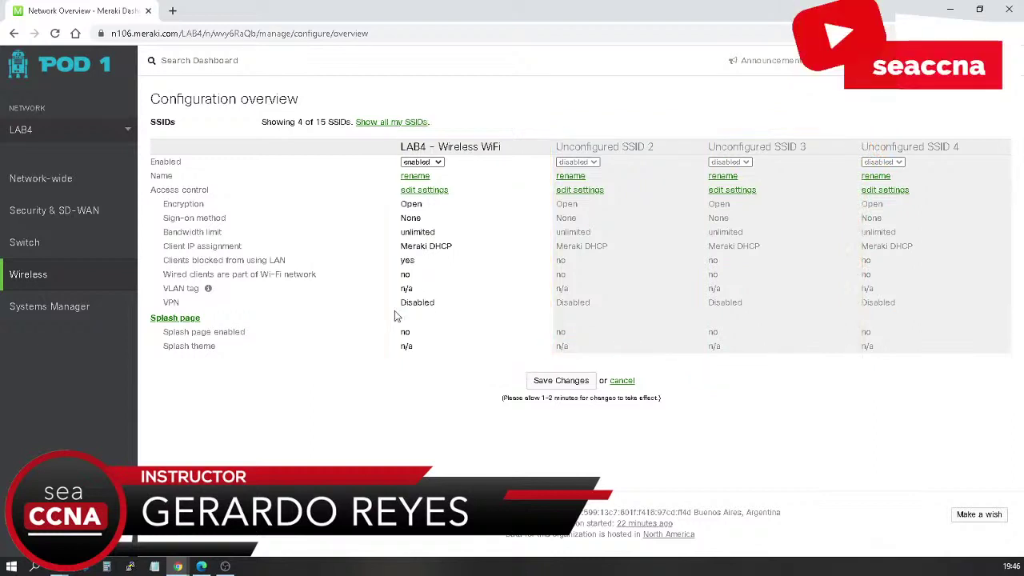